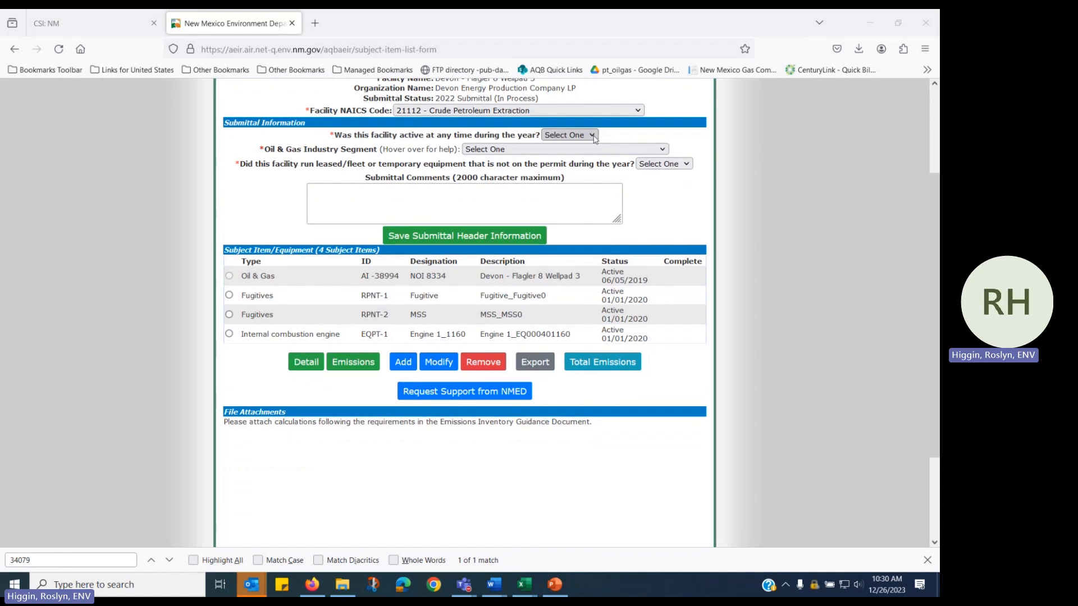
Step: Mark the facility as active during the year and set its Oil & Gas Industry Segment to Well Site [20.2.50.7.W.(3)]
left_click(594, 140)
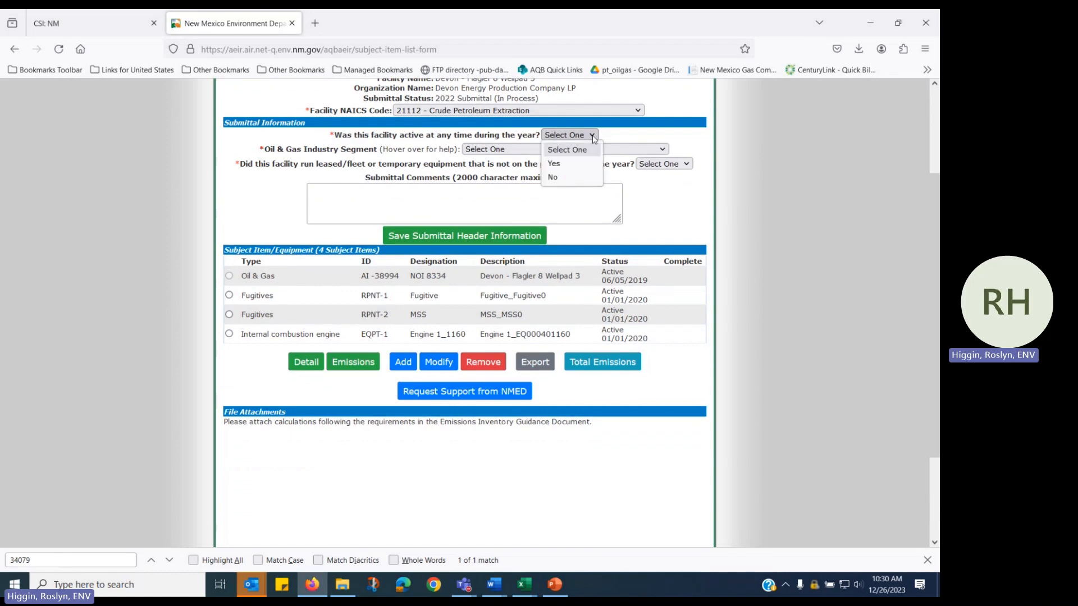
left_click(569, 164)
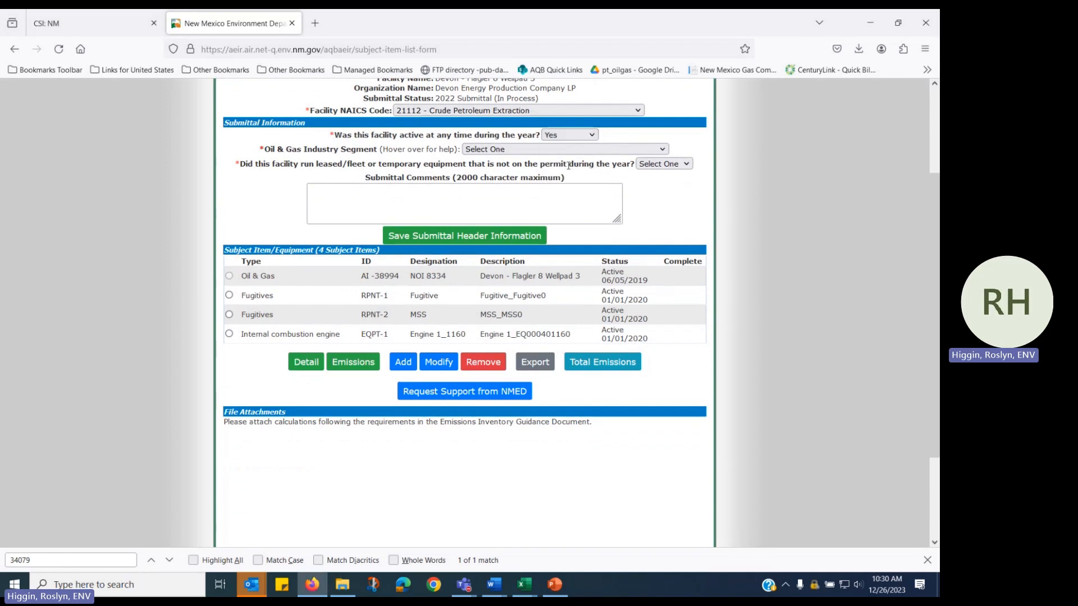
left_click(663, 152)
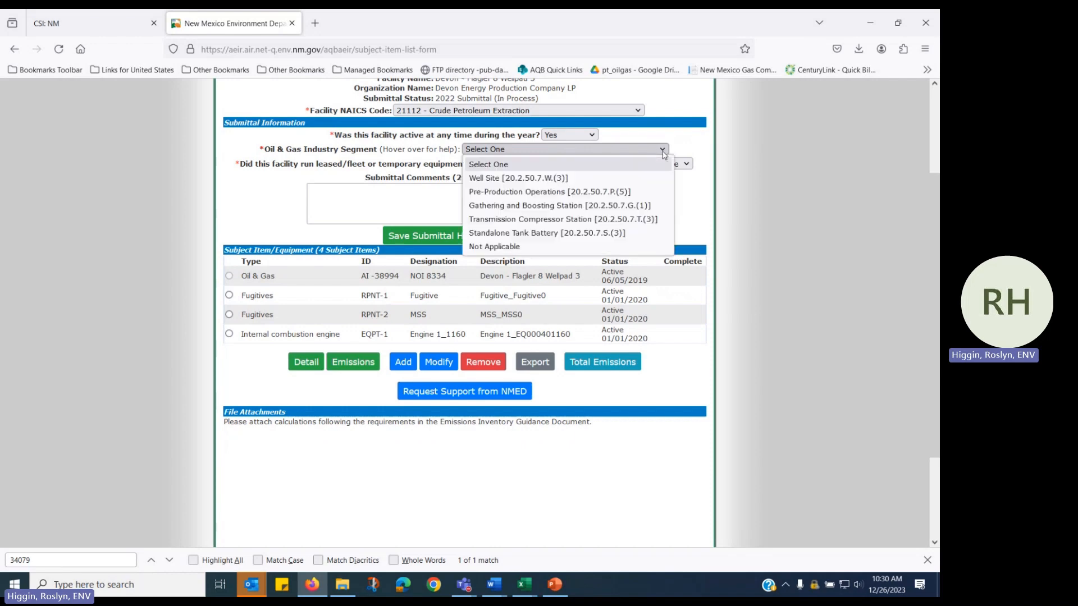
left_click(632, 178)
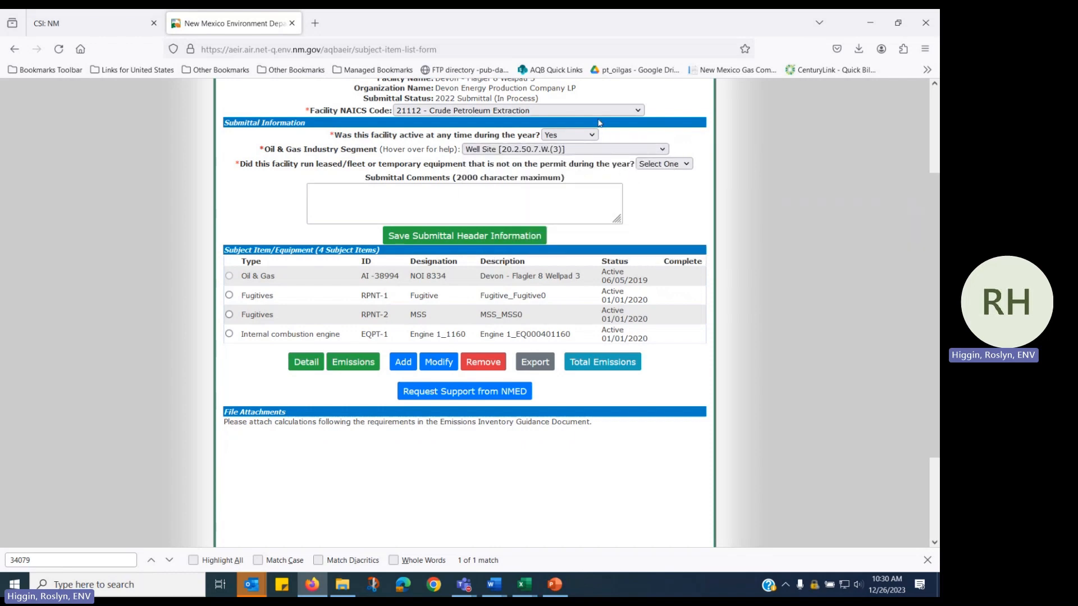
Step: Answer Yes for leased/fleet or temporary equipment, enter 1 engine and 1 tank, and save the submittal header information
scroll(627, 165, "down", 3)
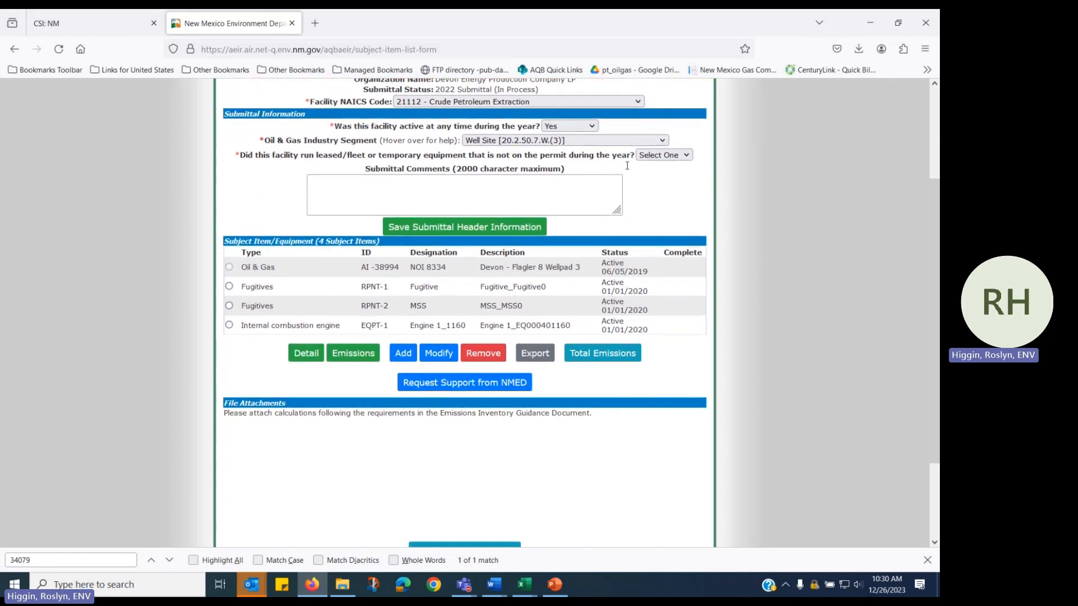
scroll(627, 166, "down", 2)
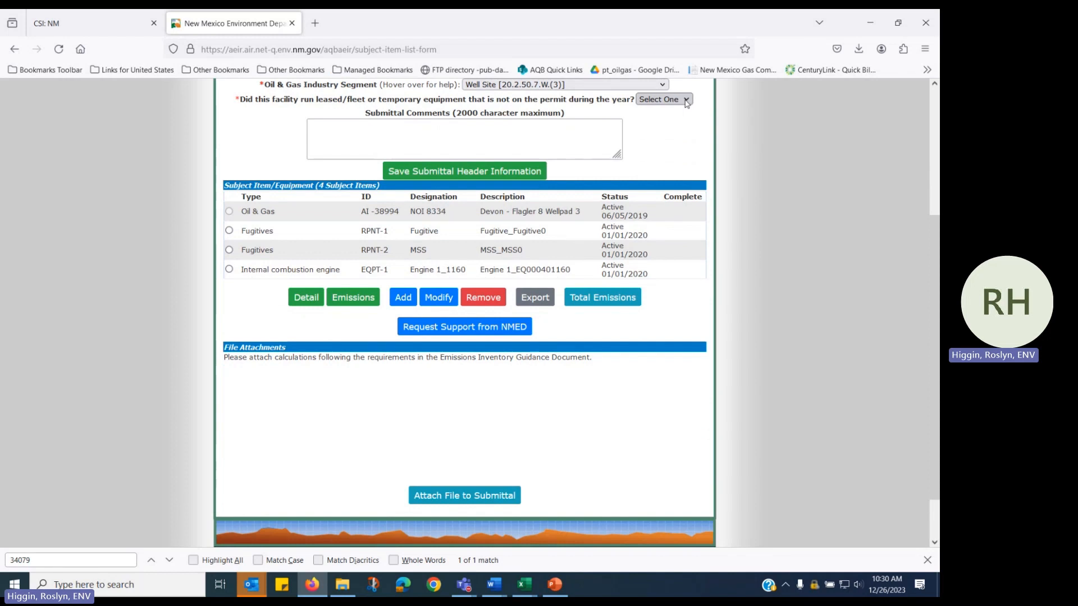
left_click(686, 99)
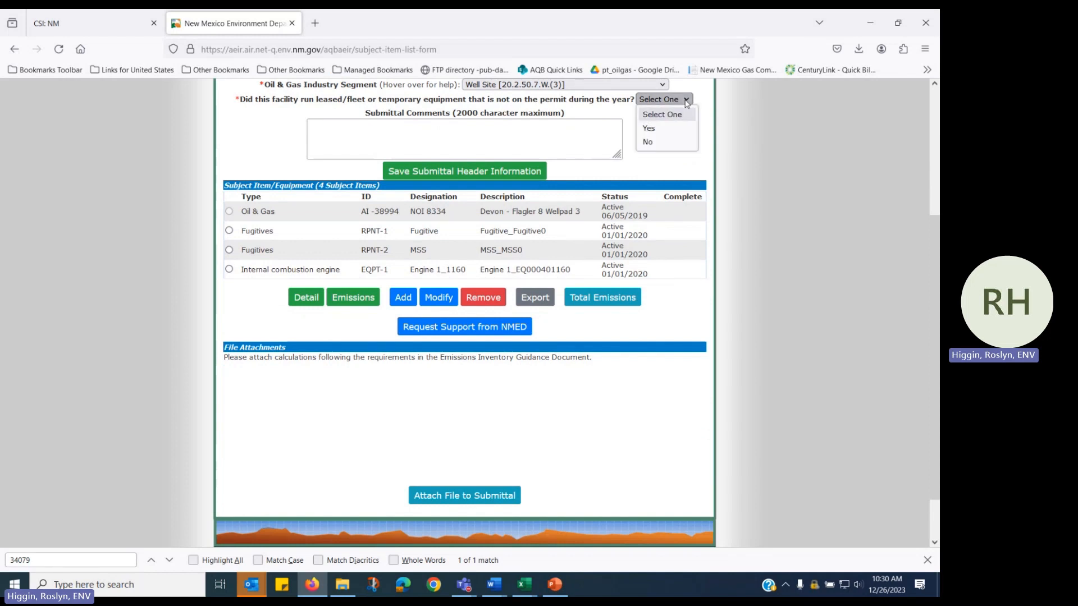
left_click(657, 125)
left_click(481, 114)
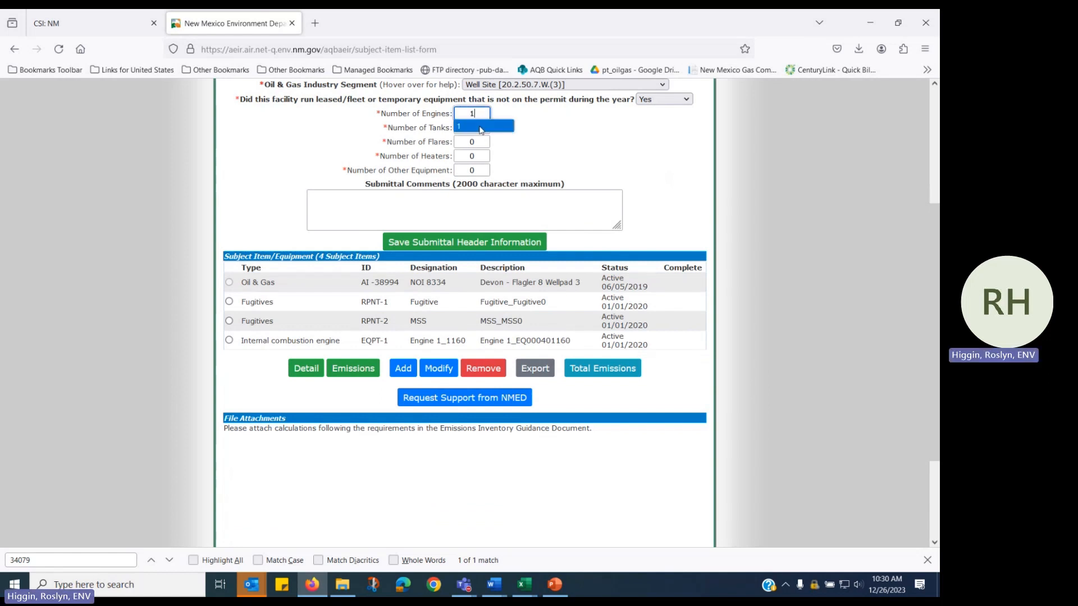
left_click(475, 127)
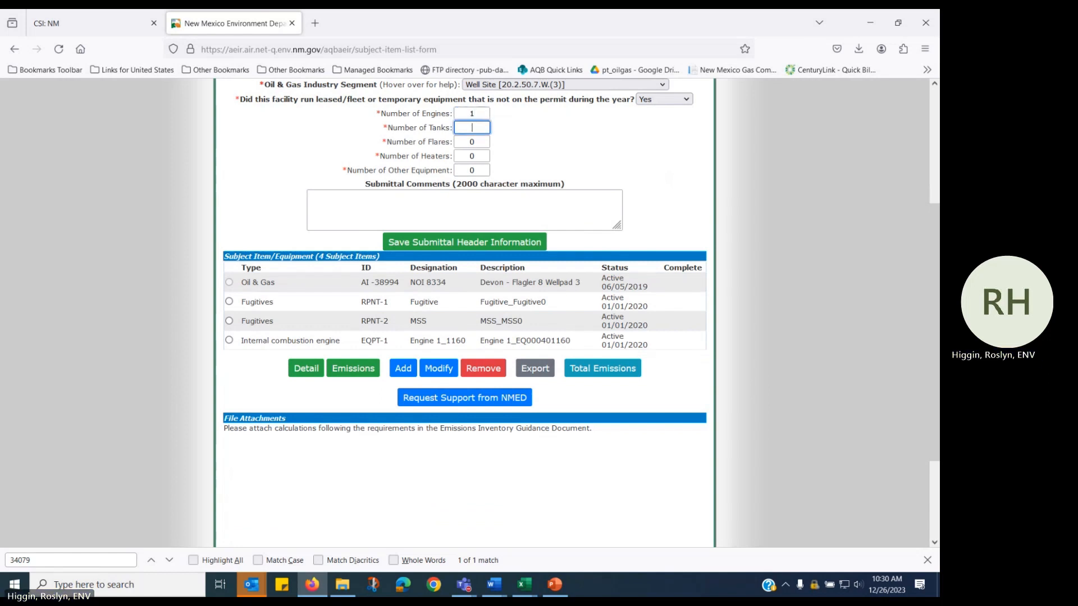
type("1")
key("Tab")
left_click(521, 155)
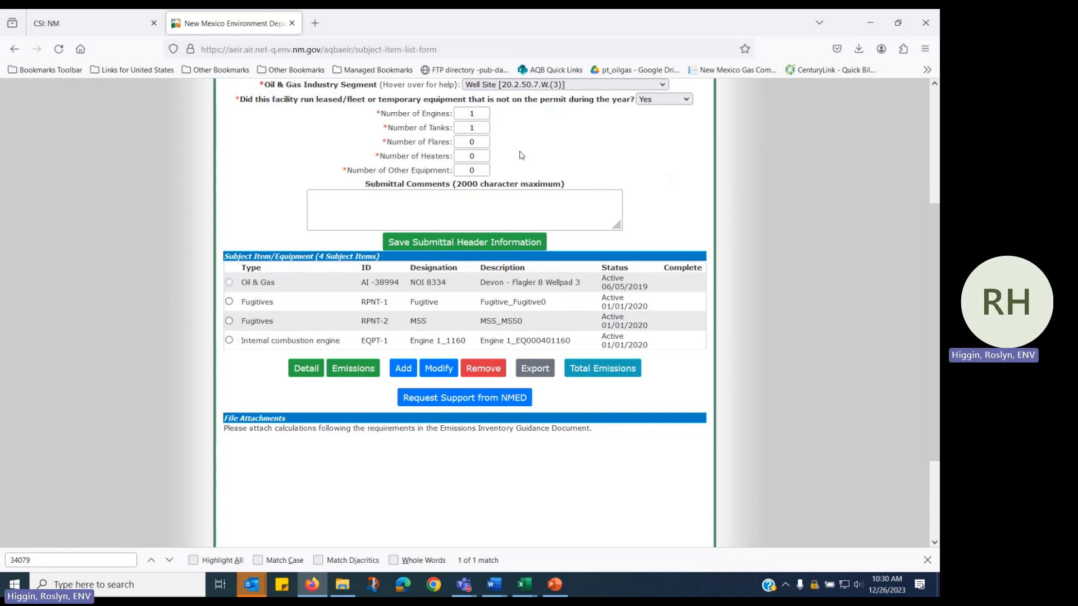
left_click(463, 242)
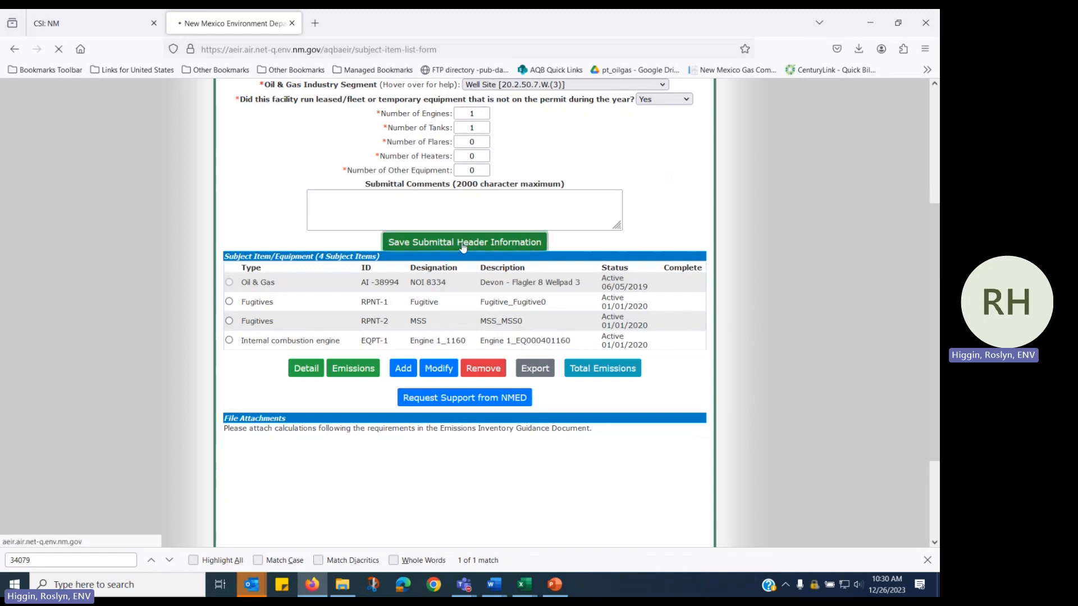
Step: Open the detail form for the Fugitives subject item RPNT-1
scroll(572, 287, "down", 3)
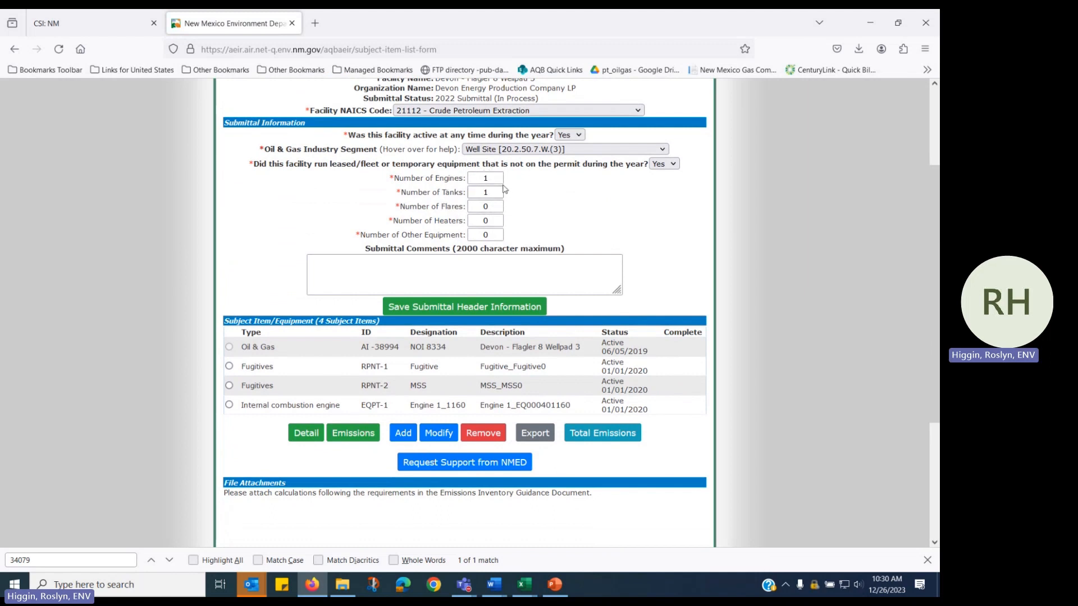
scroll(519, 206, "down", 1)
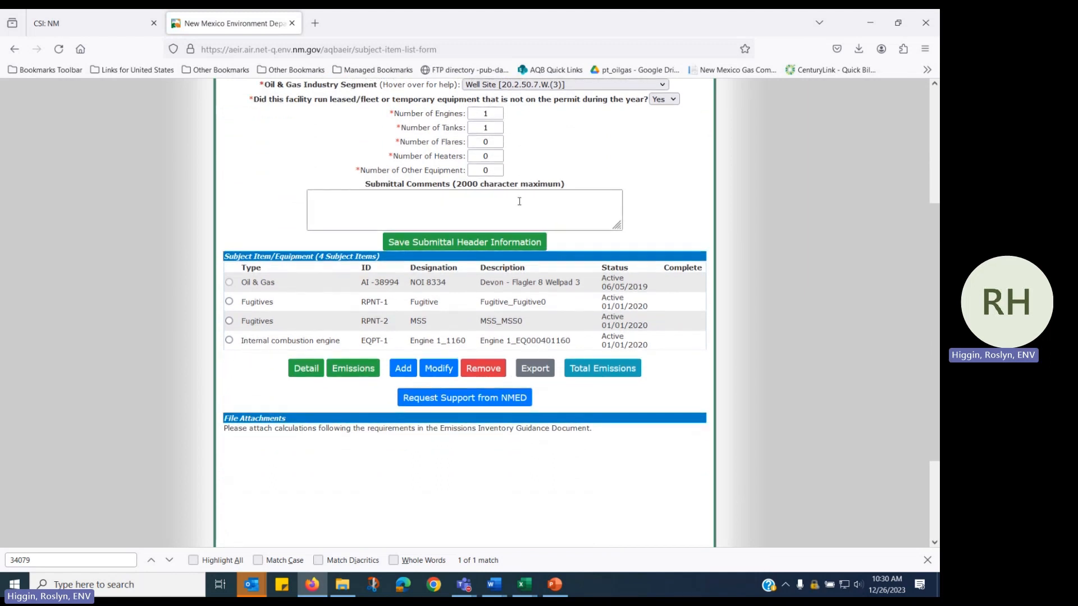
scroll(520, 201, "down", 1)
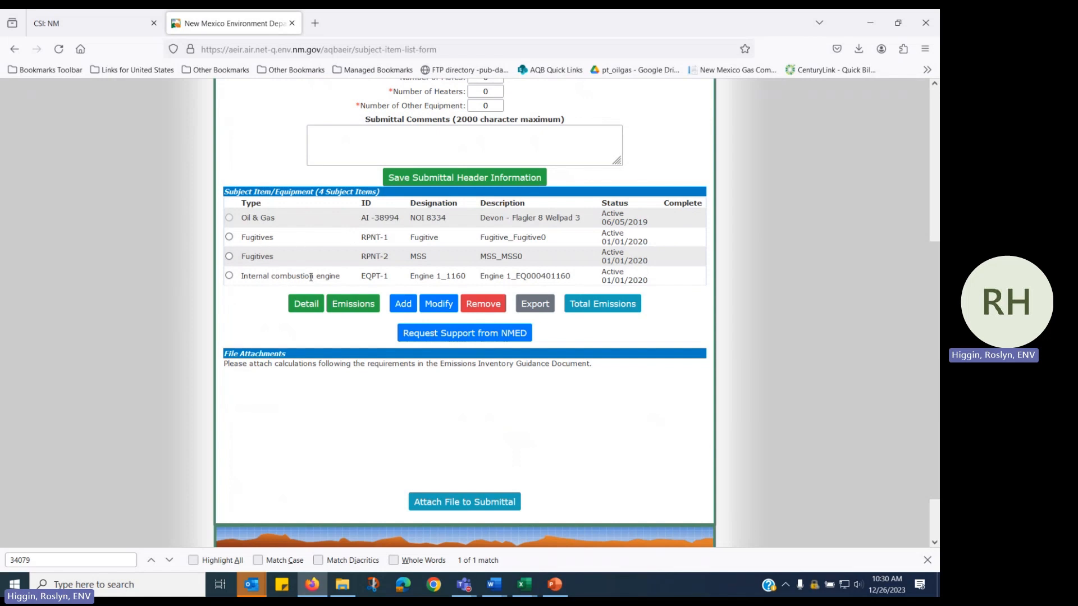
left_click(230, 237)
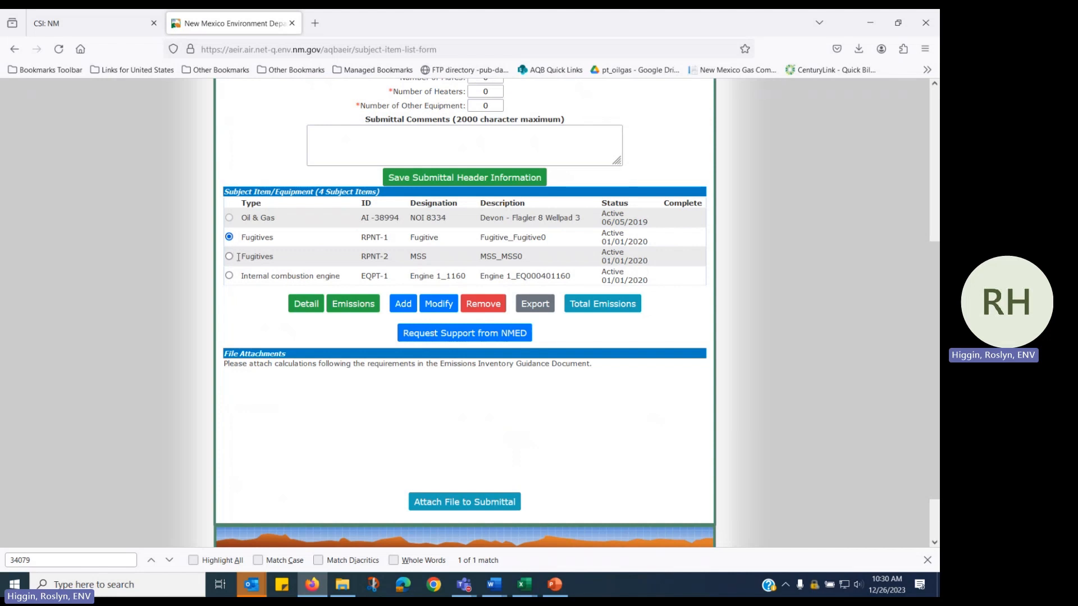
left_click(313, 305)
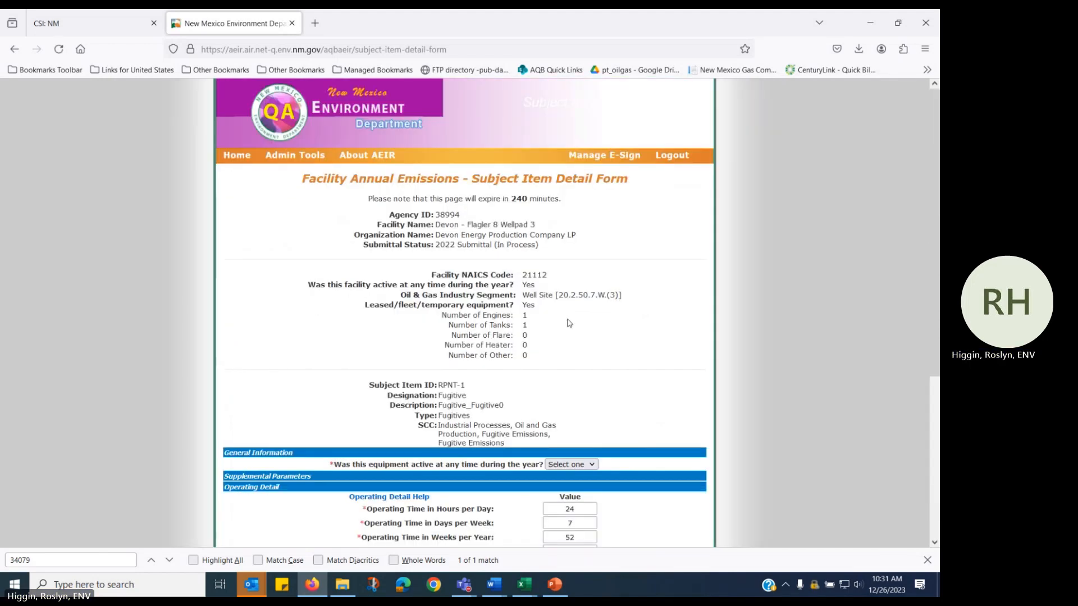
Step: Mark the fugitive equipment as active during the year, set its operating time to 8760 hours per year, and save the details
scroll(569, 323, "down", 4)
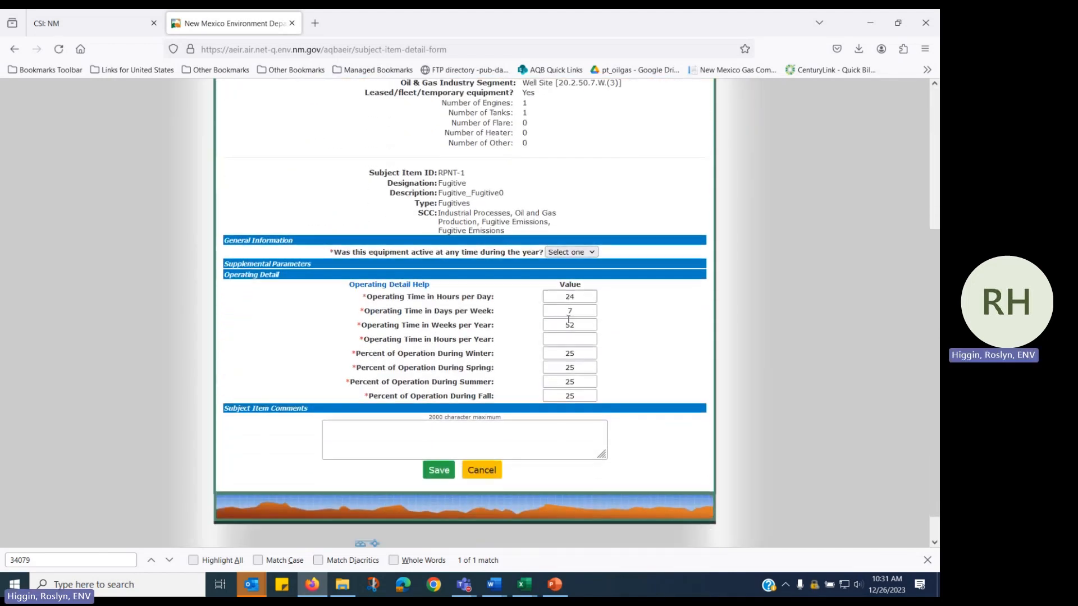
left_click(572, 220)
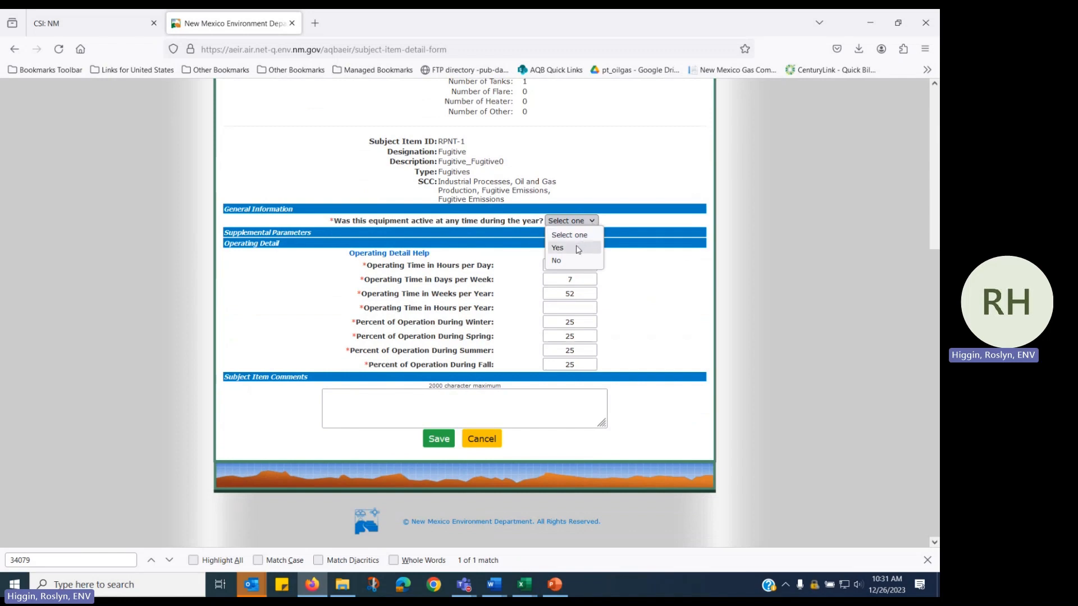
left_click(578, 249)
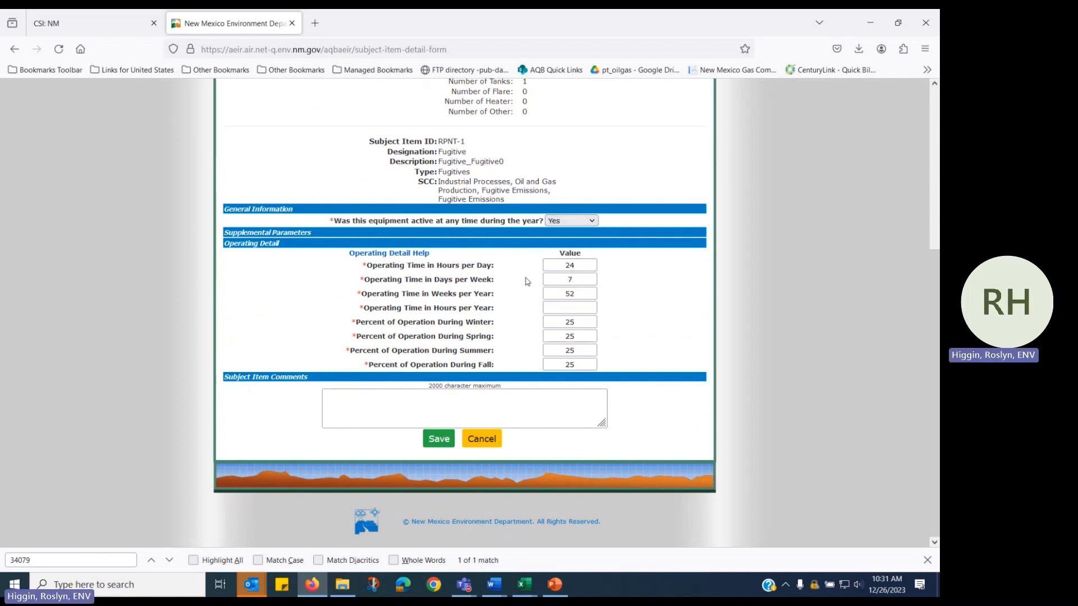
left_click(580, 308)
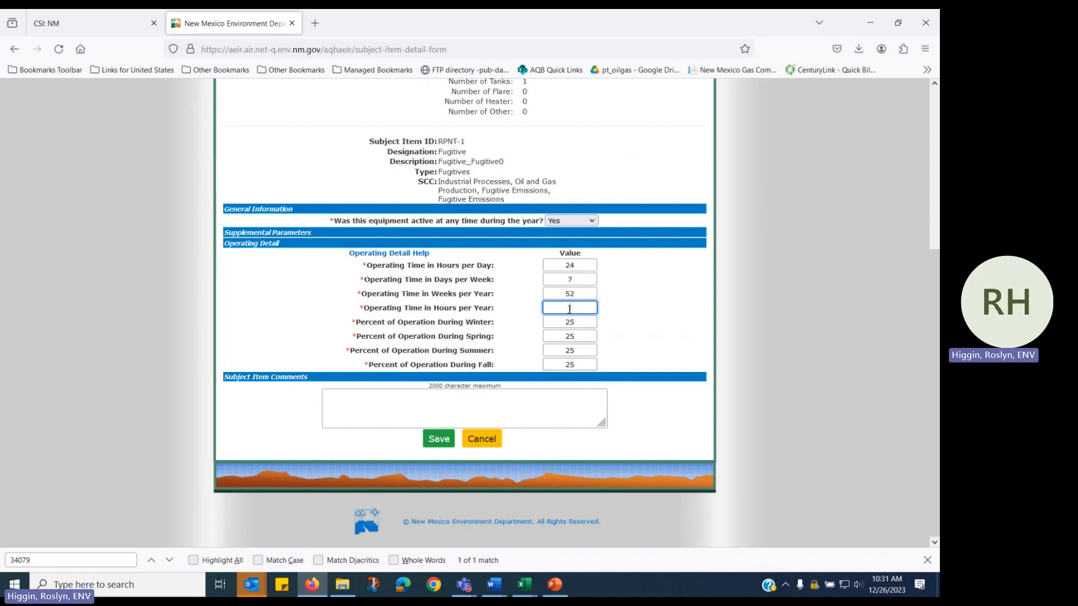
type("8760")
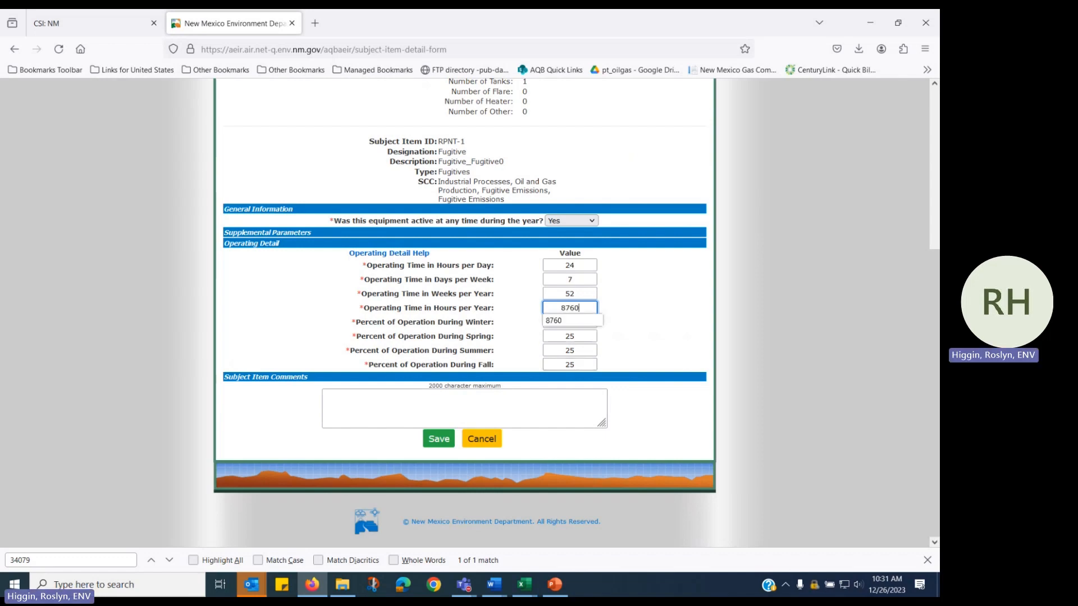
left_click(658, 394)
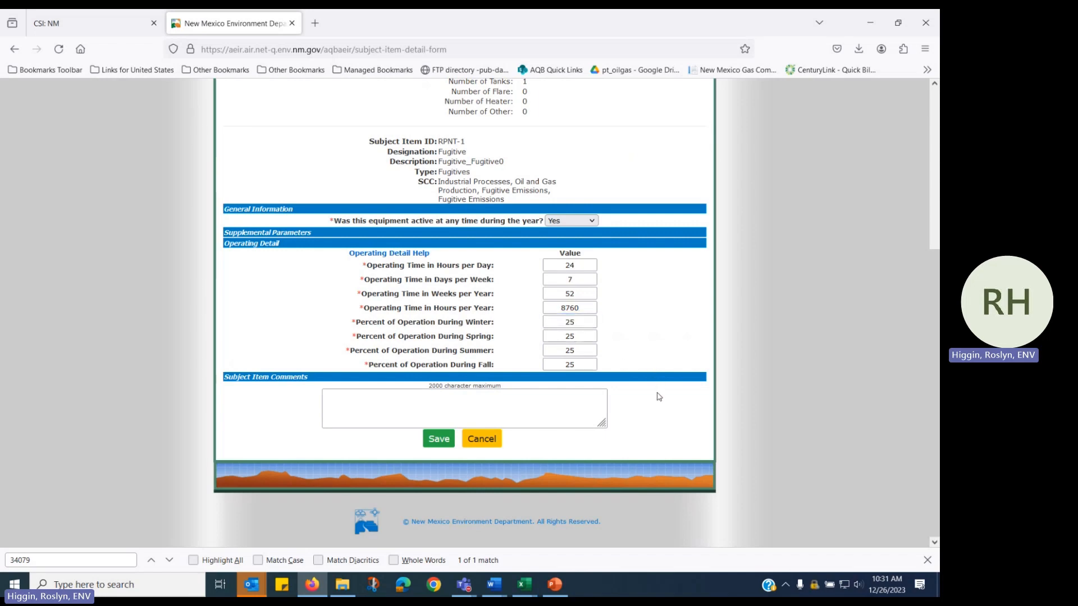
left_click(437, 440)
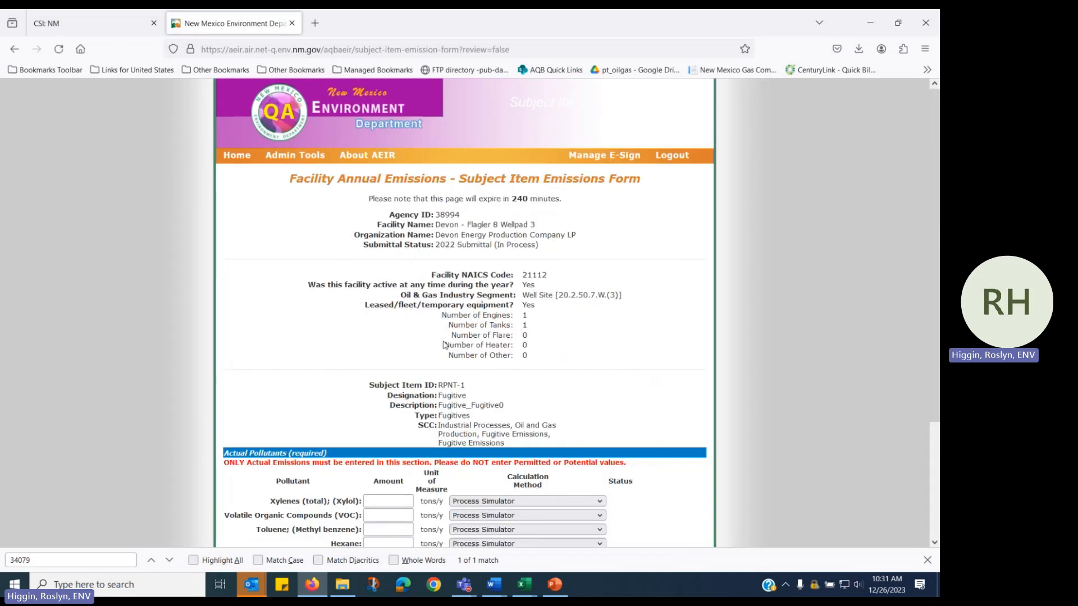
Step: Remove the Toluene, Hexane and Ethylbenzene pollutants from RPNT-1 with the reason "Unit is not a source of this pollutant"
scroll(444, 342, "down", 3)
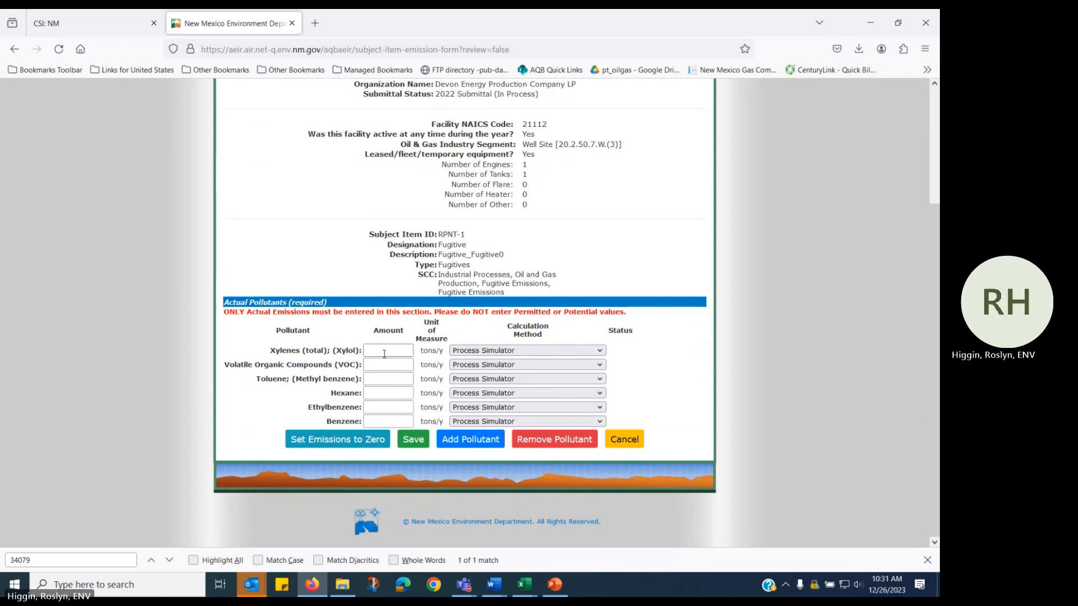
left_click(543, 442)
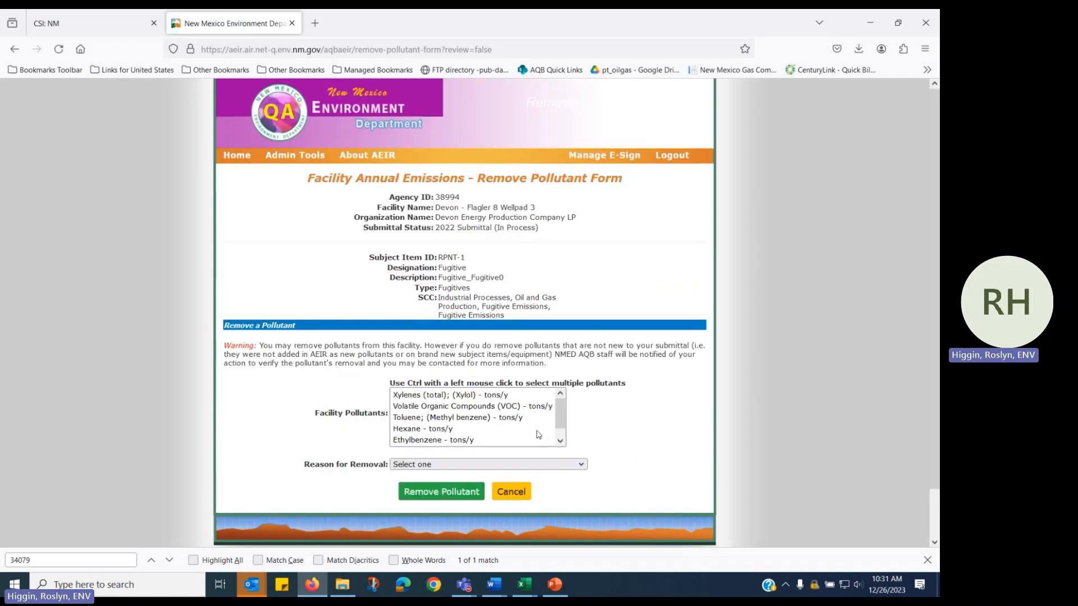
left_click(402, 420)
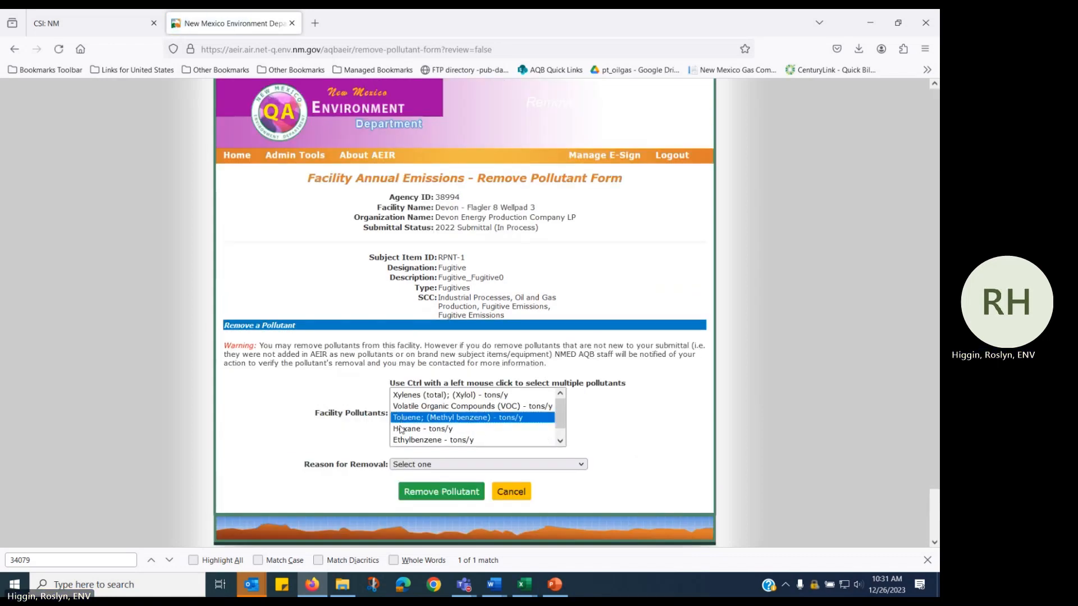
left_click(404, 430, "ctrl")
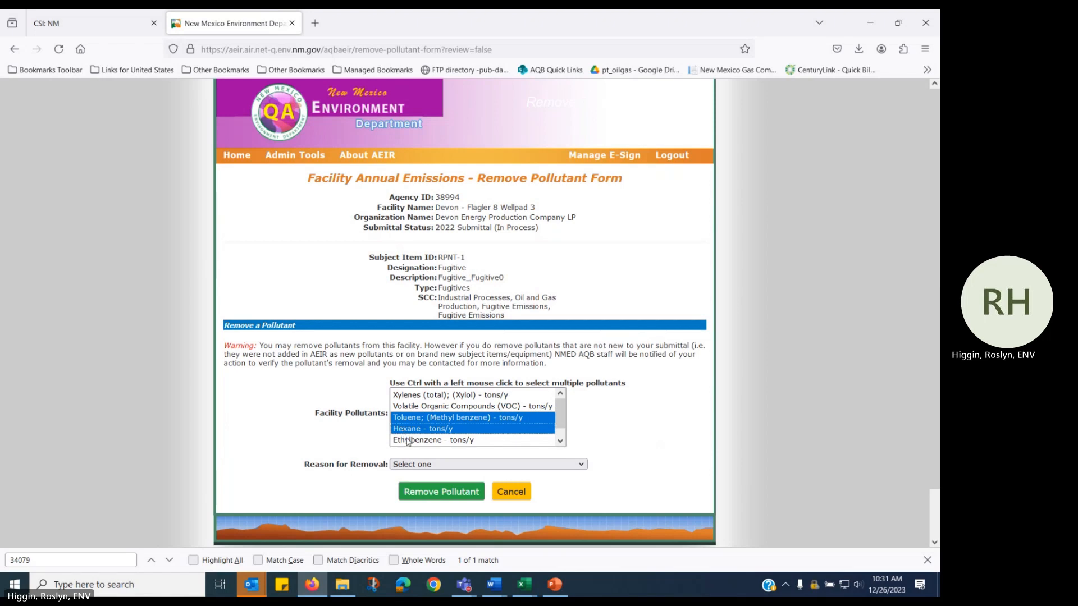
left_click(454, 492)
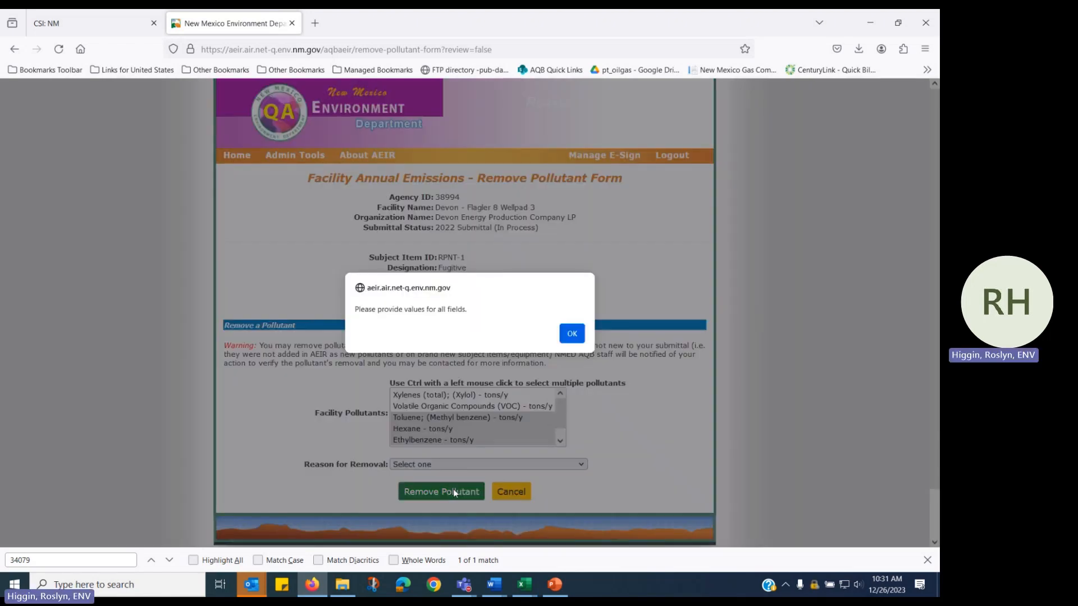
left_click(572, 334)
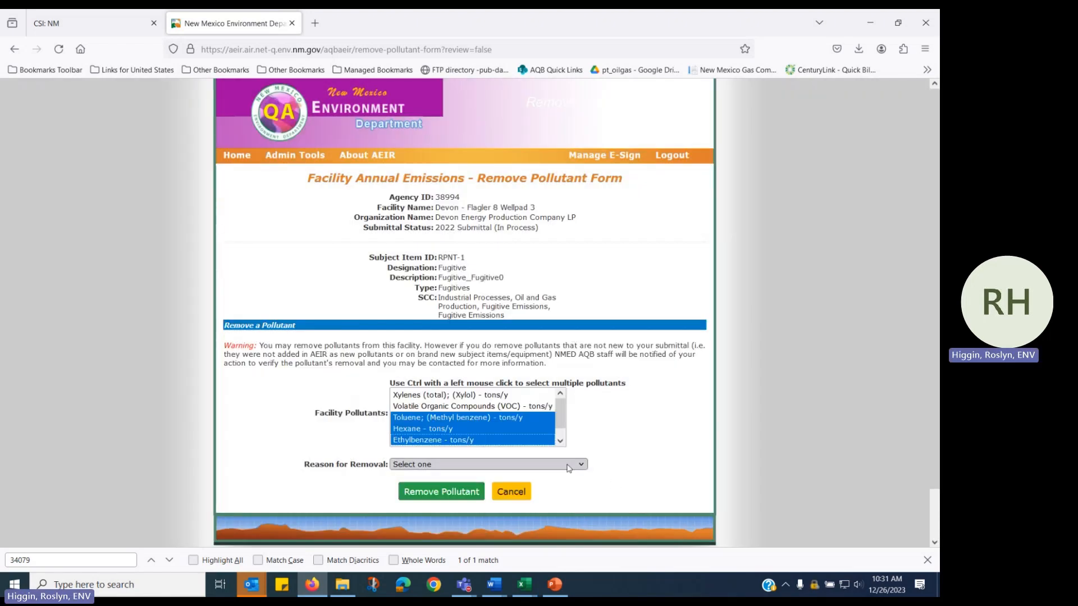
left_click(583, 466)
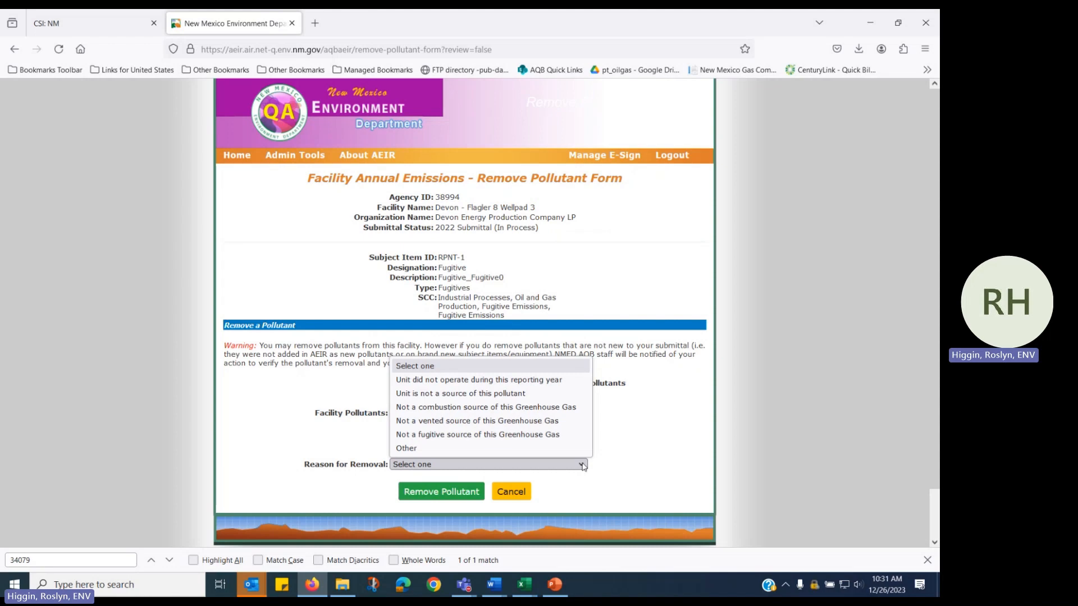
left_click(523, 394)
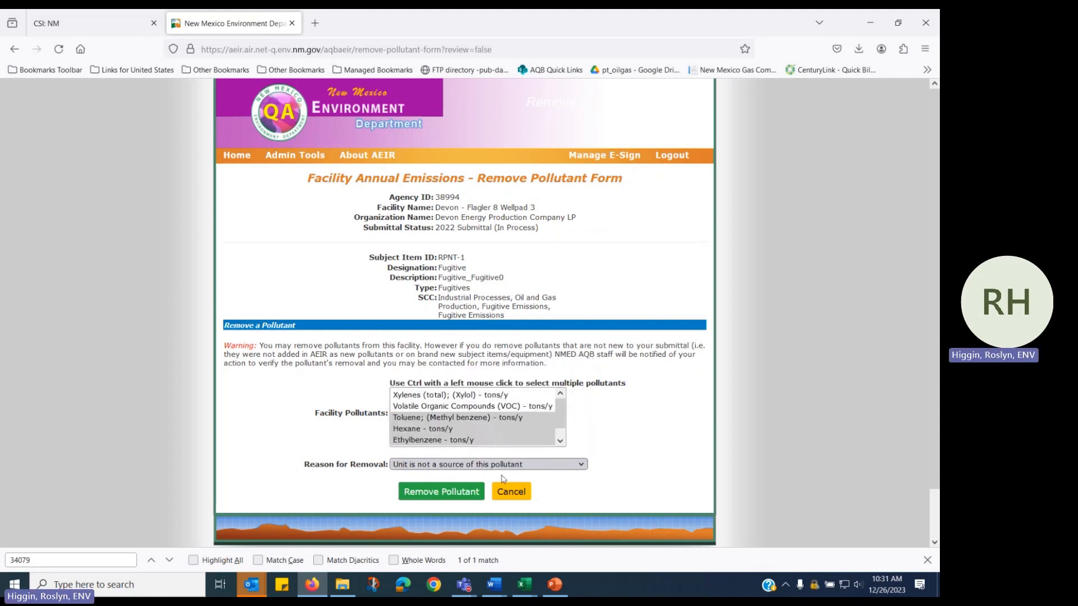
left_click(468, 497)
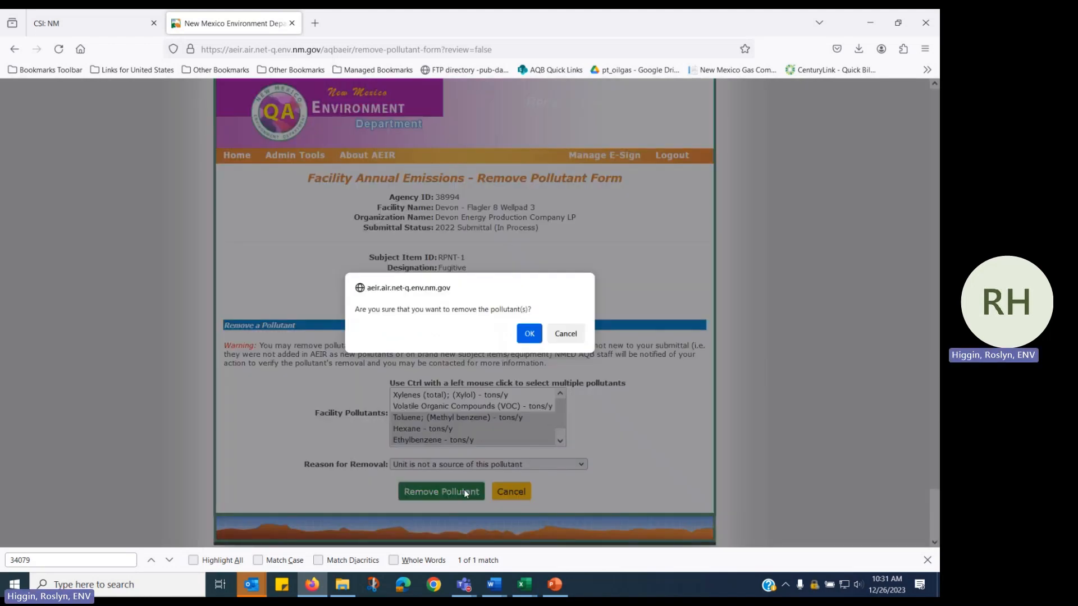
left_click(530, 334)
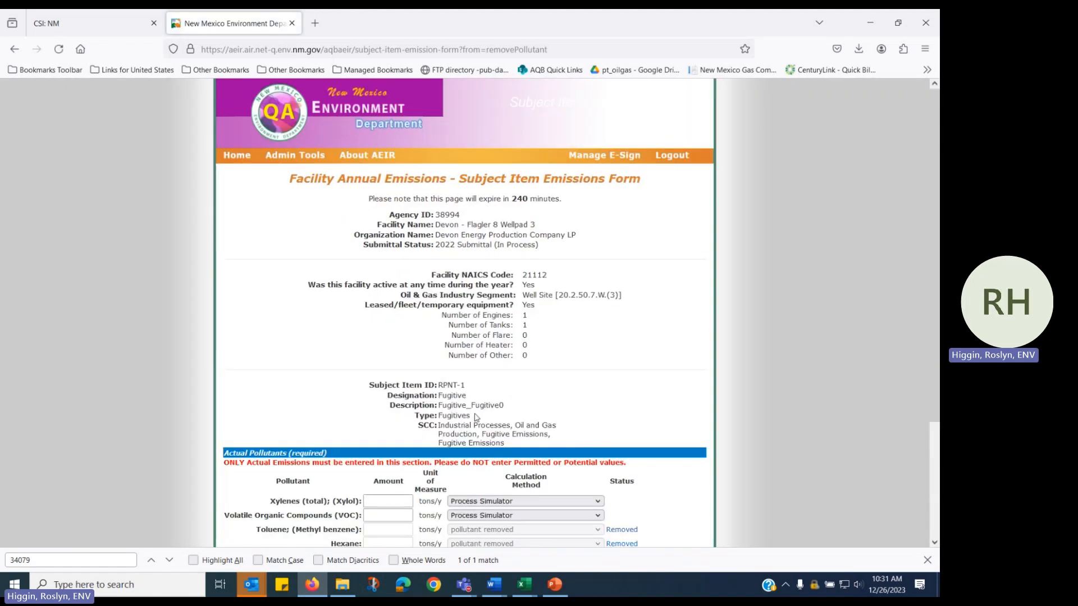
Step: Enter actual emissions for RPNT-1 of .001 tons/y Xylenes, 24 tons/y VOC and .01 tons/y Benzene, and save them
scroll(475, 416, "down", 1)
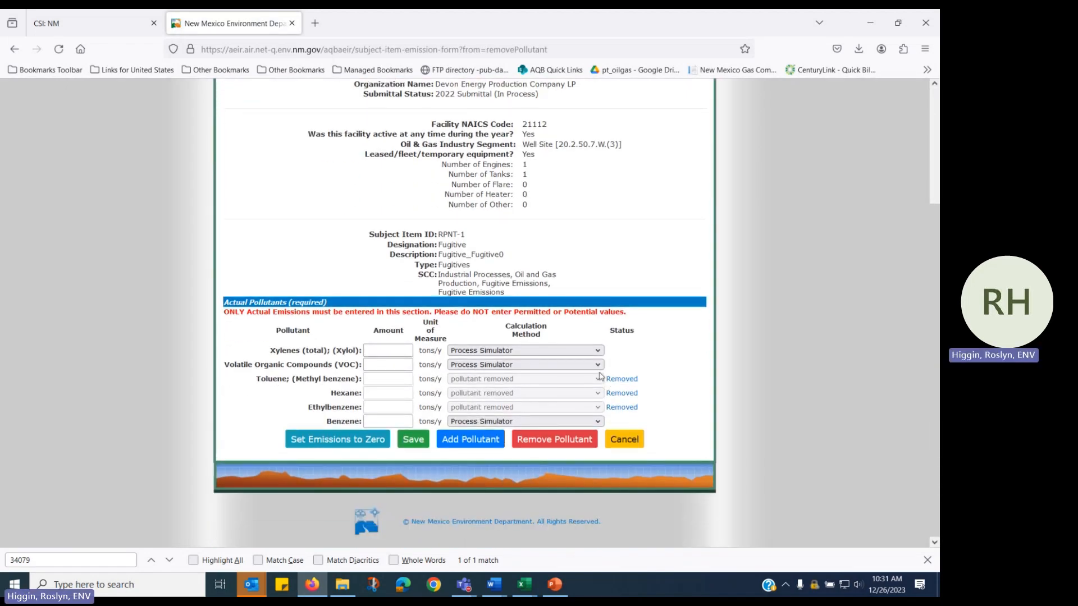
left_click(393, 351)
type(".001")
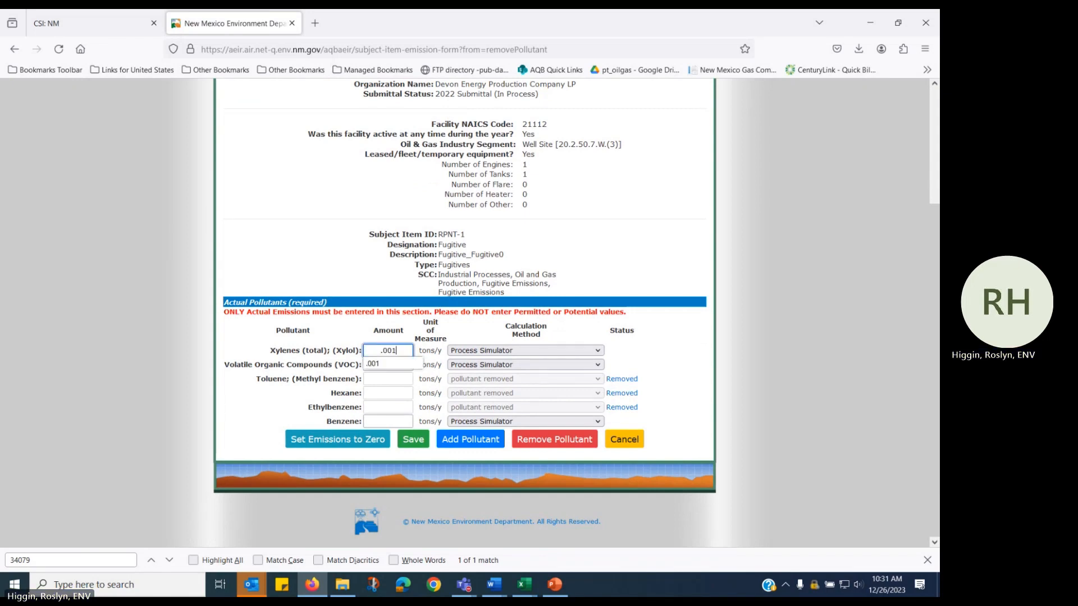
left_click(392, 365)
left_click(391, 366)
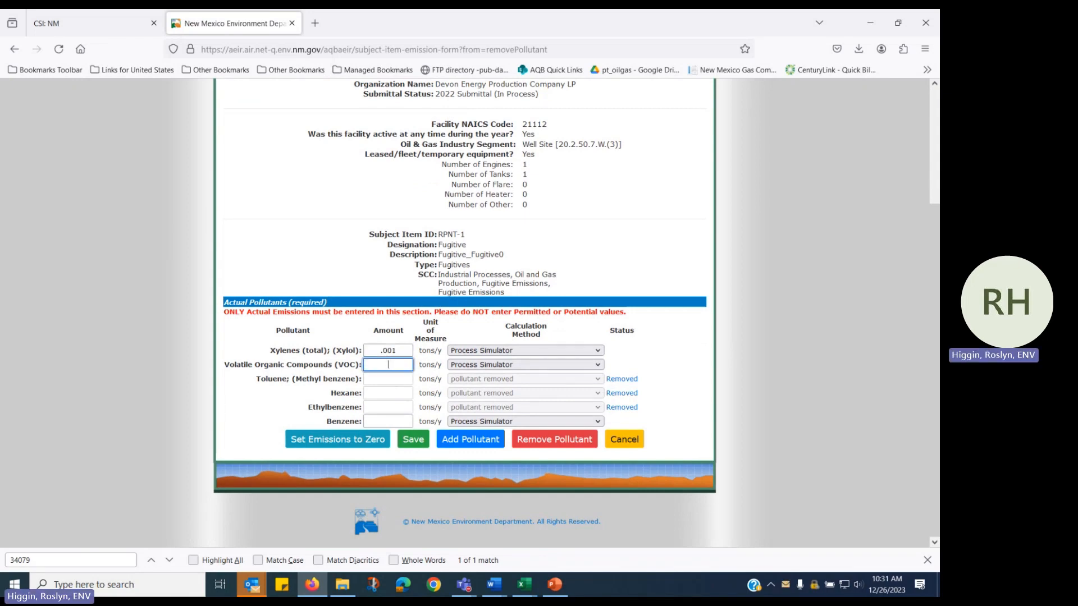
type("24")
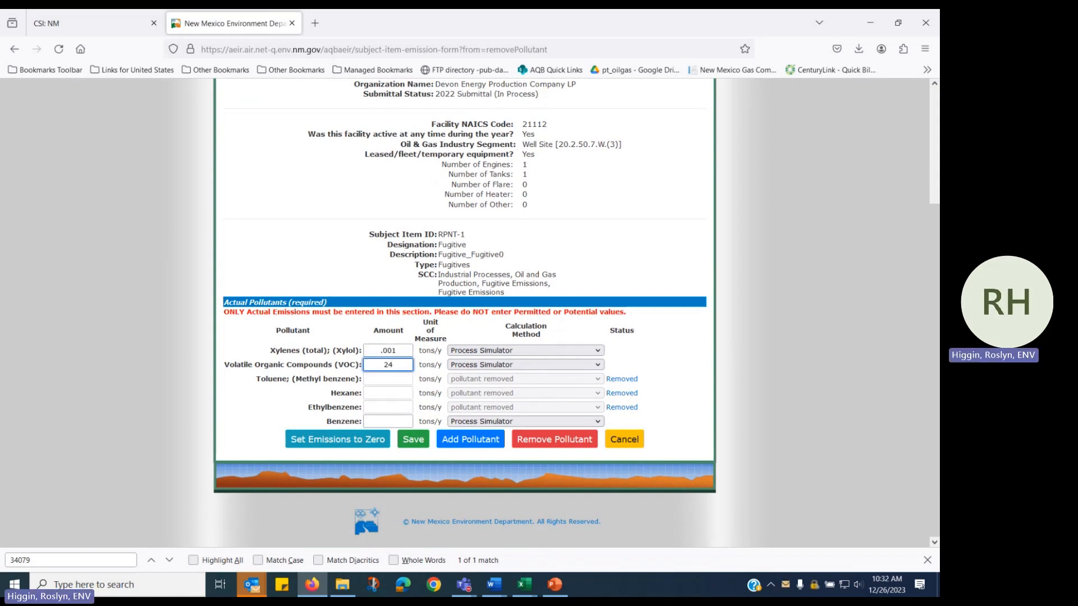
left_click(392, 421)
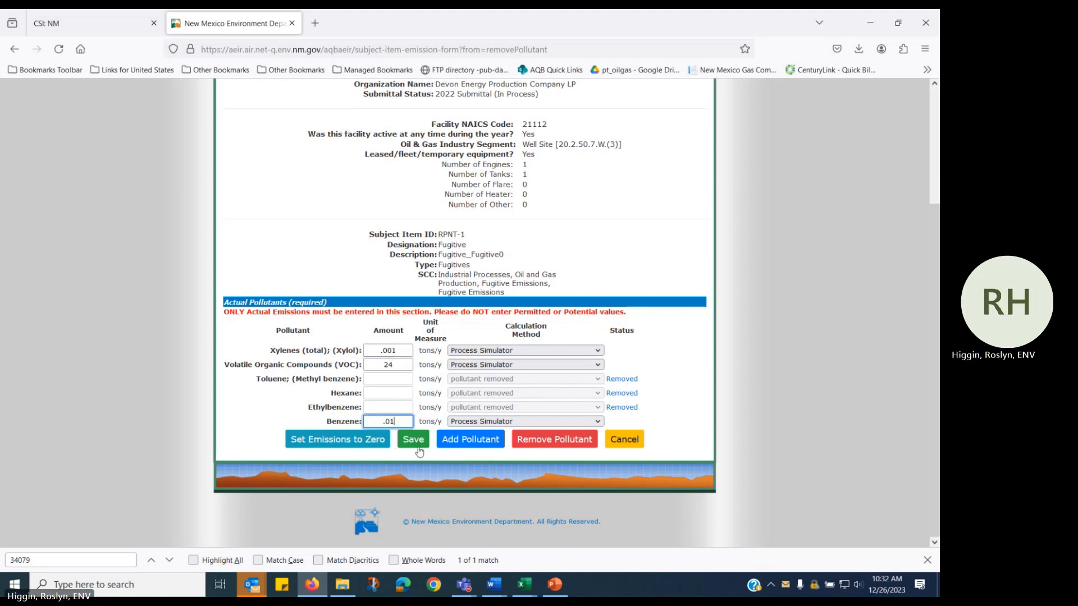
type(".01")
left_click(411, 443)
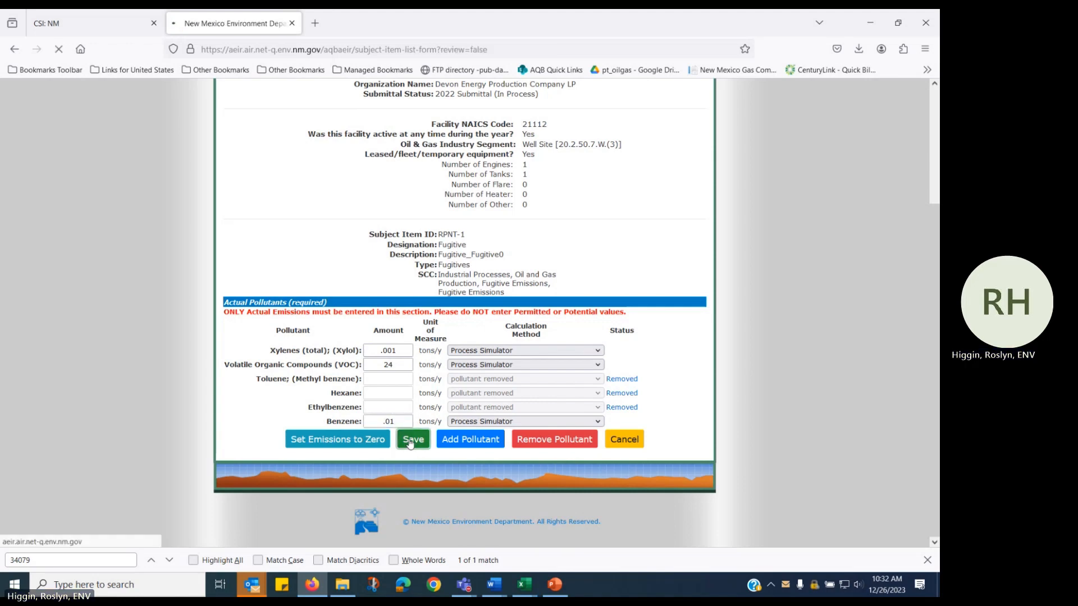
Step: Mark the MSS Fugitives item RPNT-2 as not active during the year, save its details, and close its emissions form
scroll(410, 443, "down", 2)
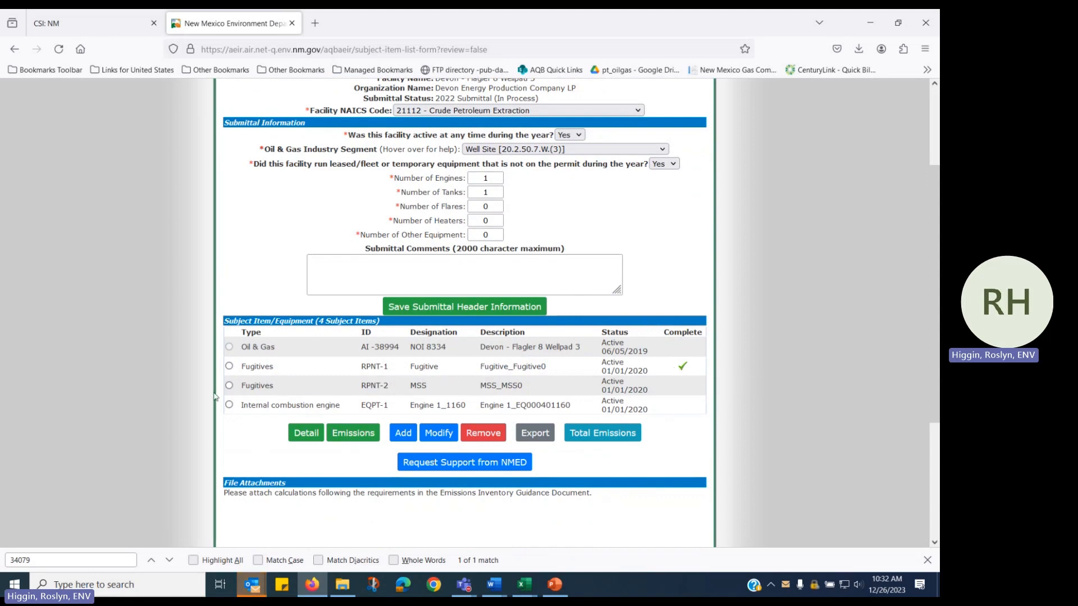
left_click(229, 385)
left_click(310, 435)
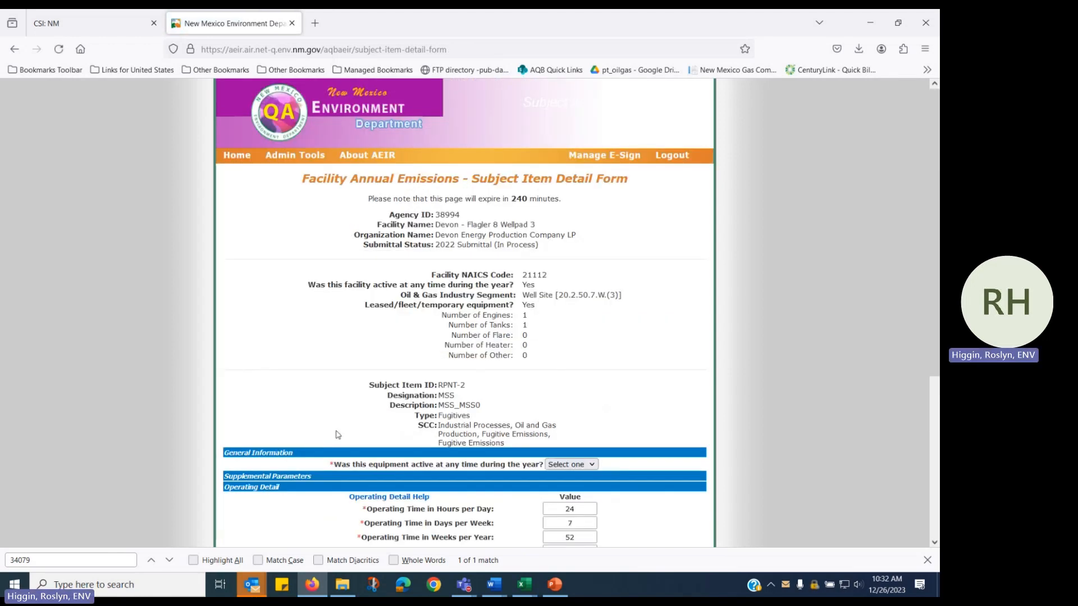
scroll(532, 316, "down", 3)
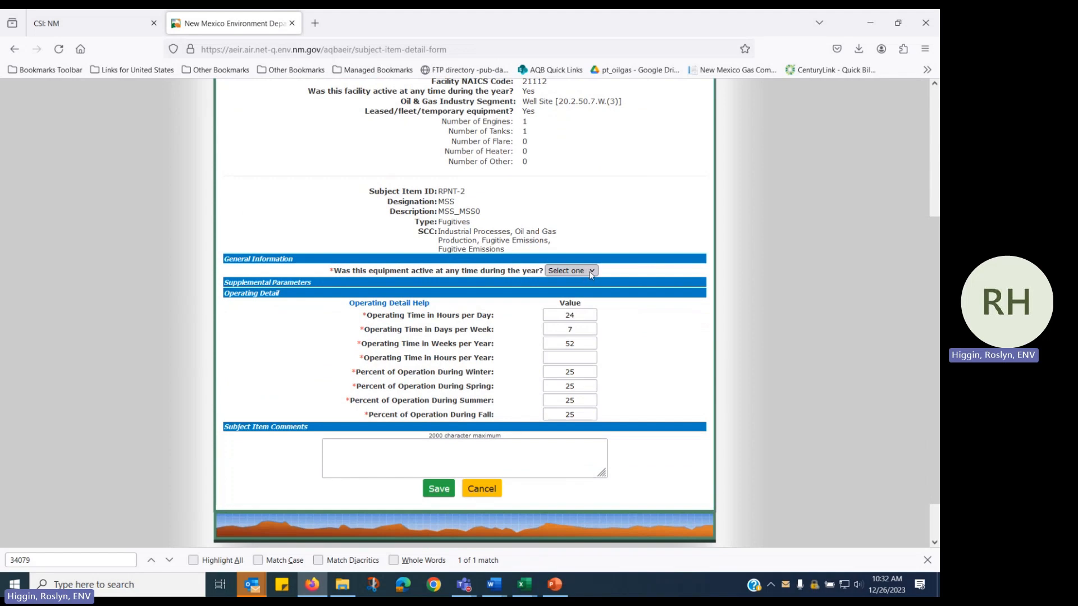
left_click(590, 273)
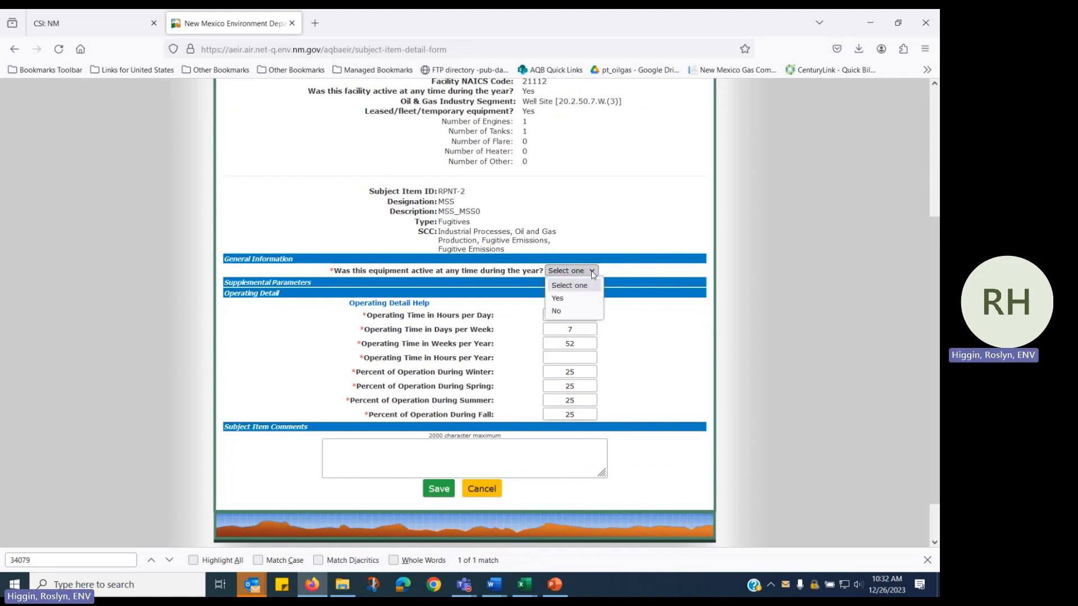
left_click(569, 314)
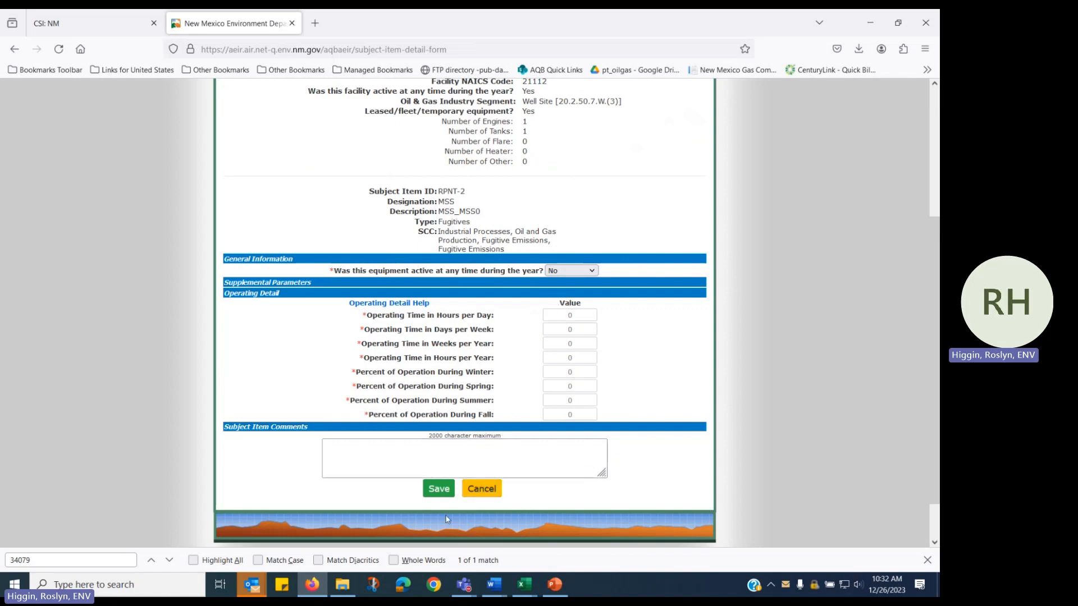
left_click(439, 489)
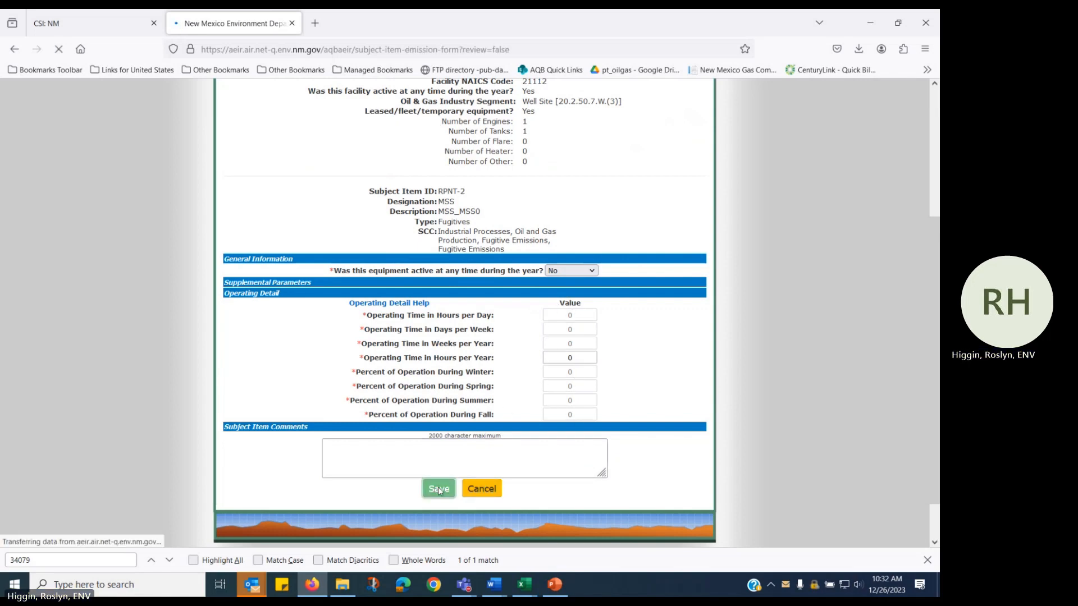
scroll(440, 492, "down", 3)
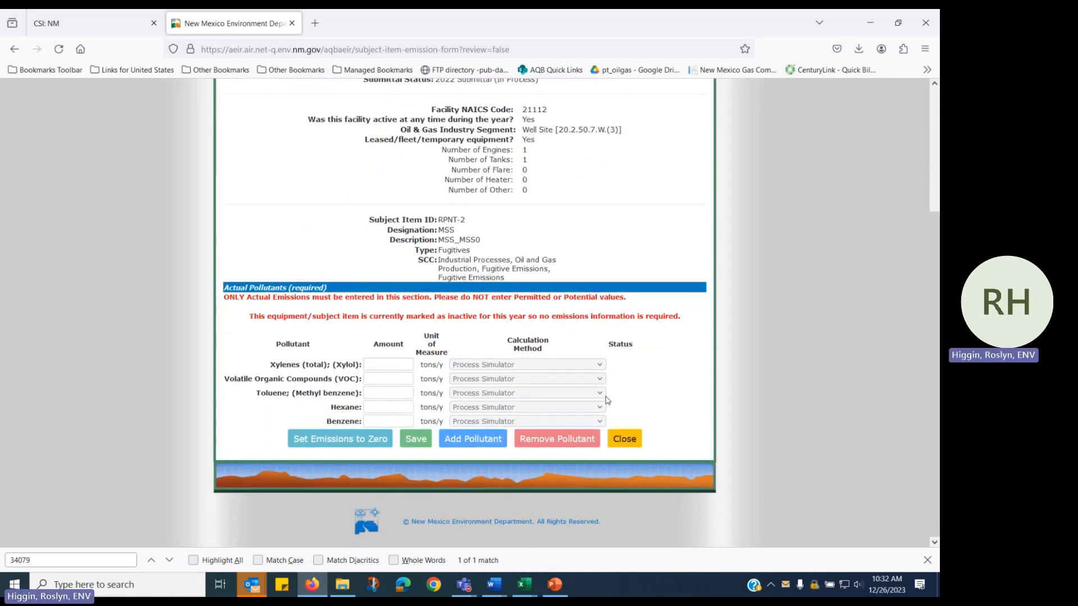
left_click(625, 440)
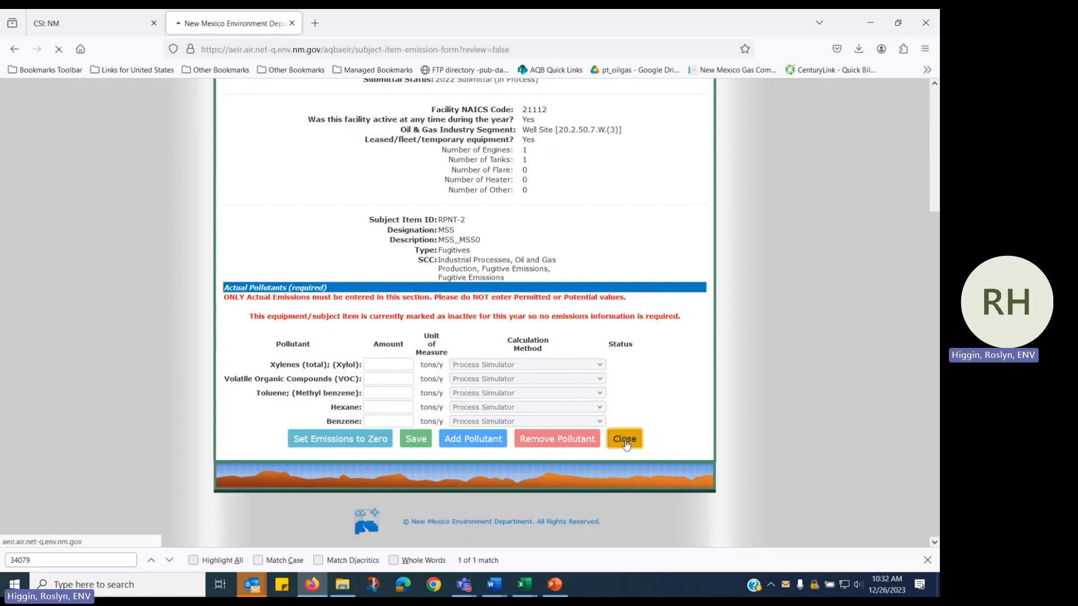
Step: In the detail form of internal combustion engine EQPT-1, mark it as active during the year with Natural Gas as fuel type
scroll(499, 370, "down", 5)
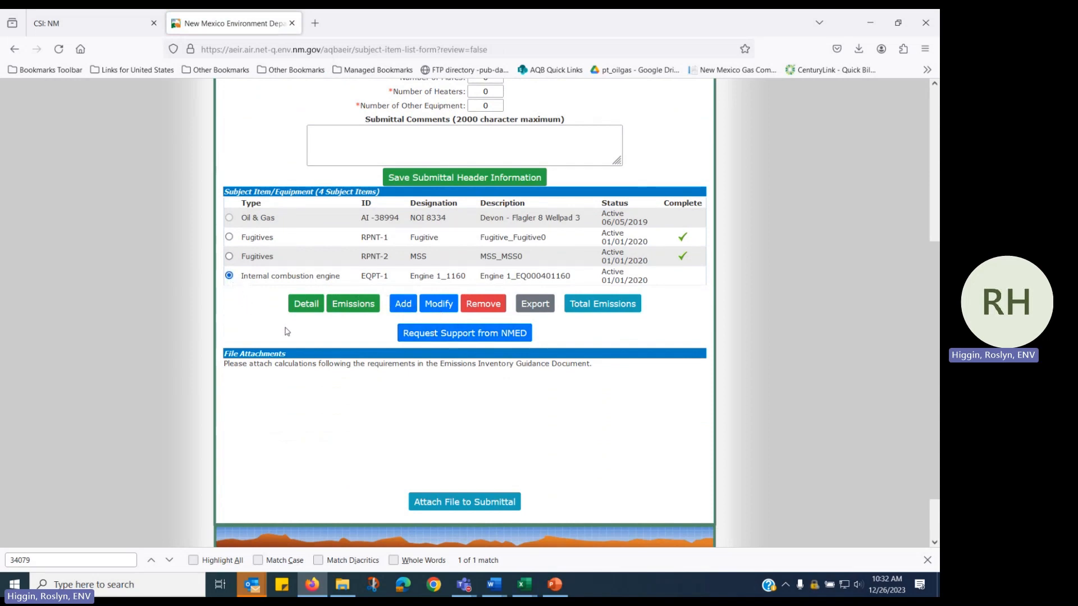
left_click(308, 304)
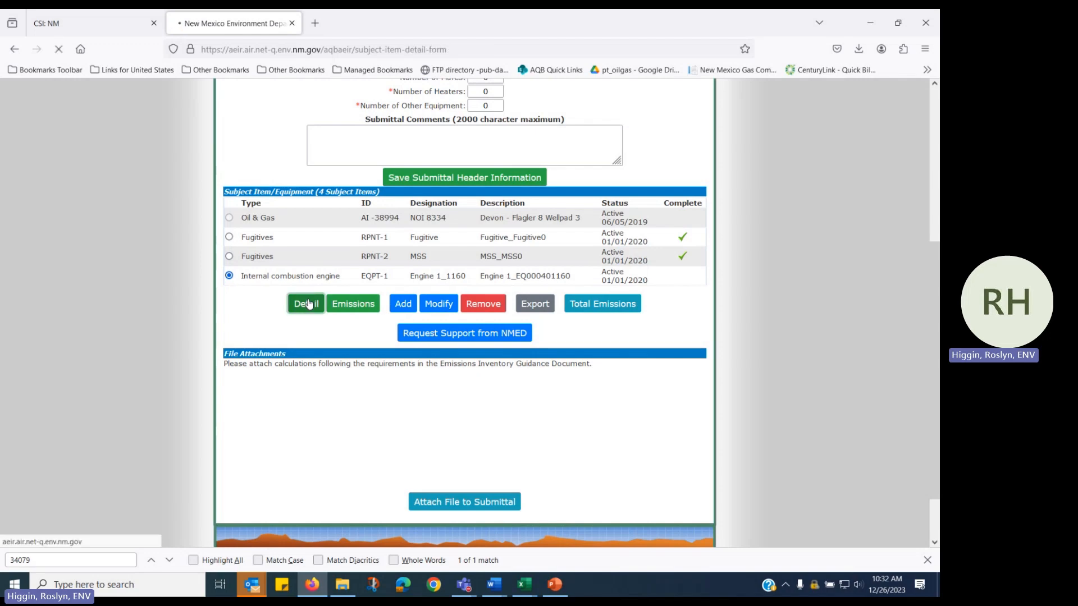
scroll(503, 319, "down", 5)
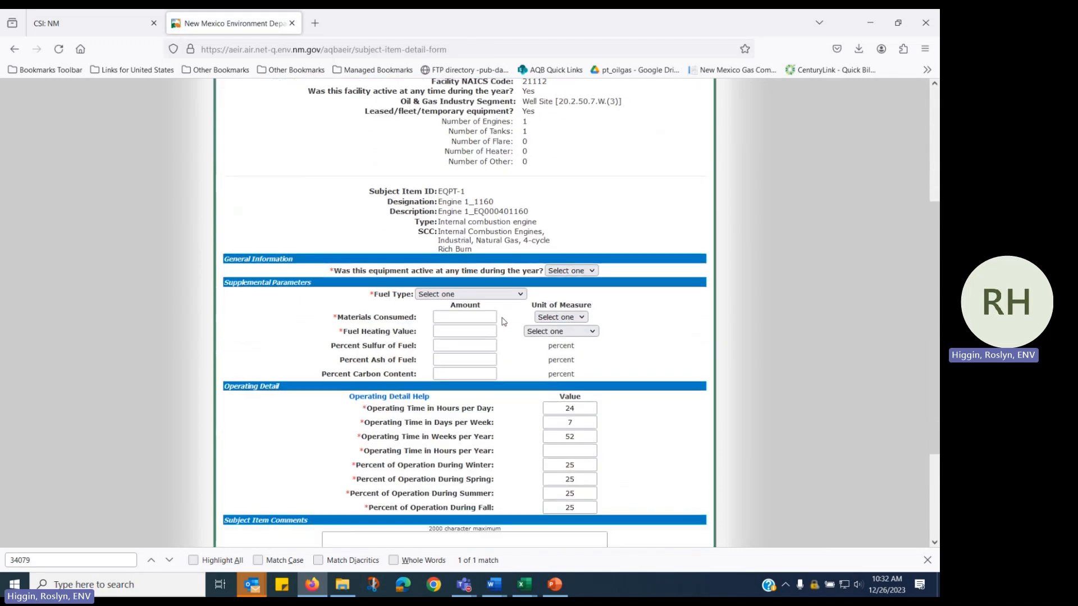
left_click(592, 272)
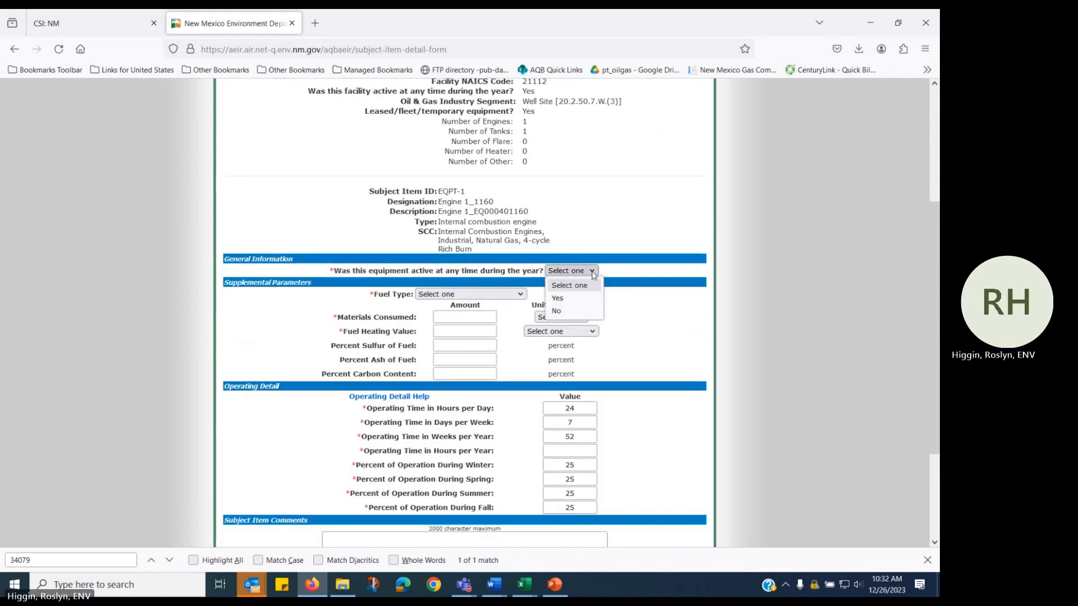
left_click(553, 298)
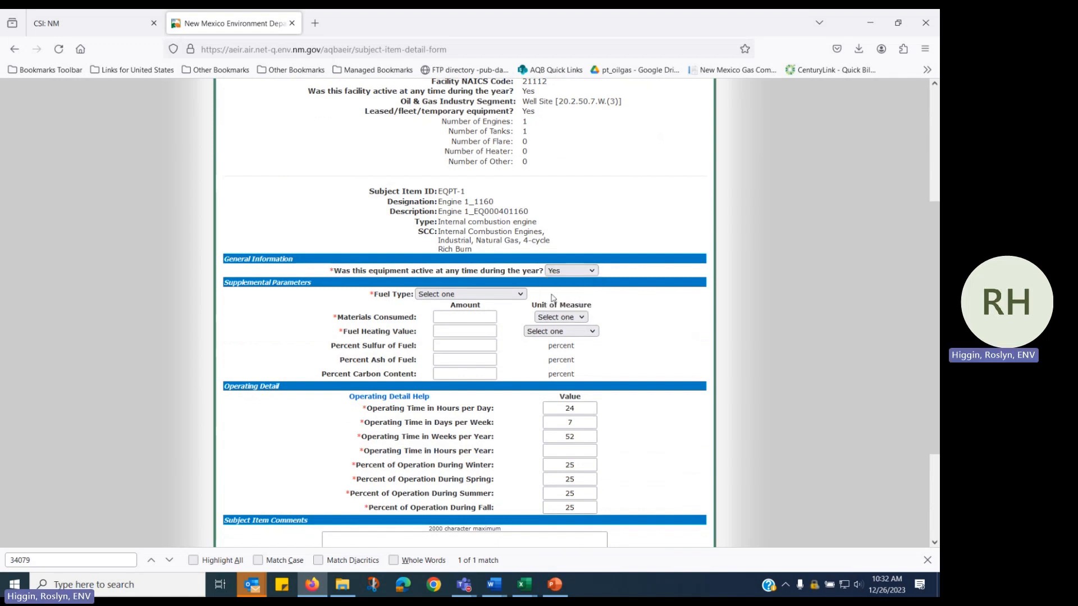
left_click(523, 296)
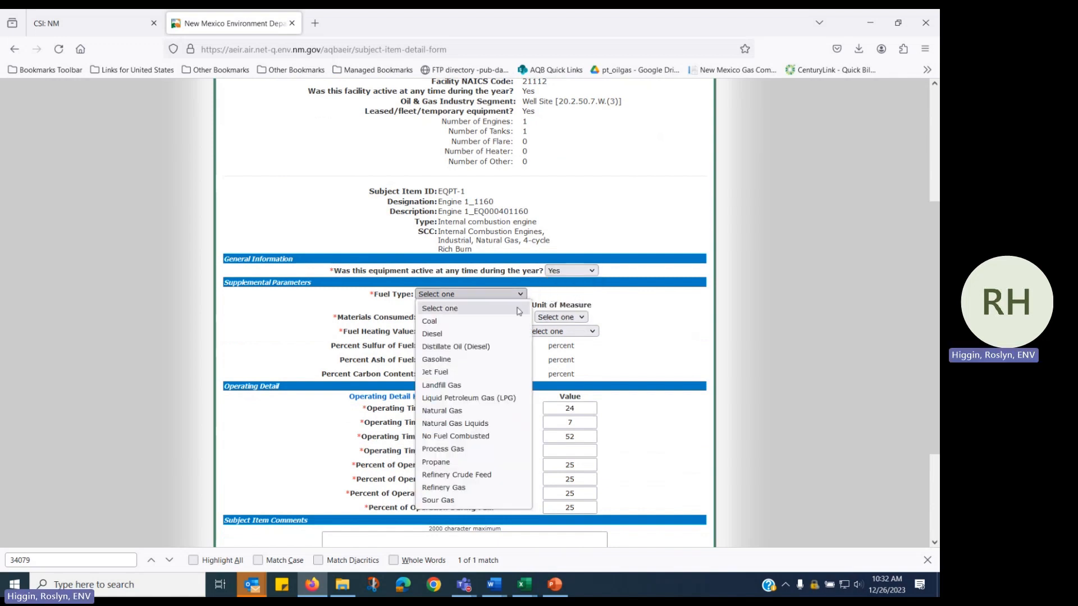
left_click(486, 416)
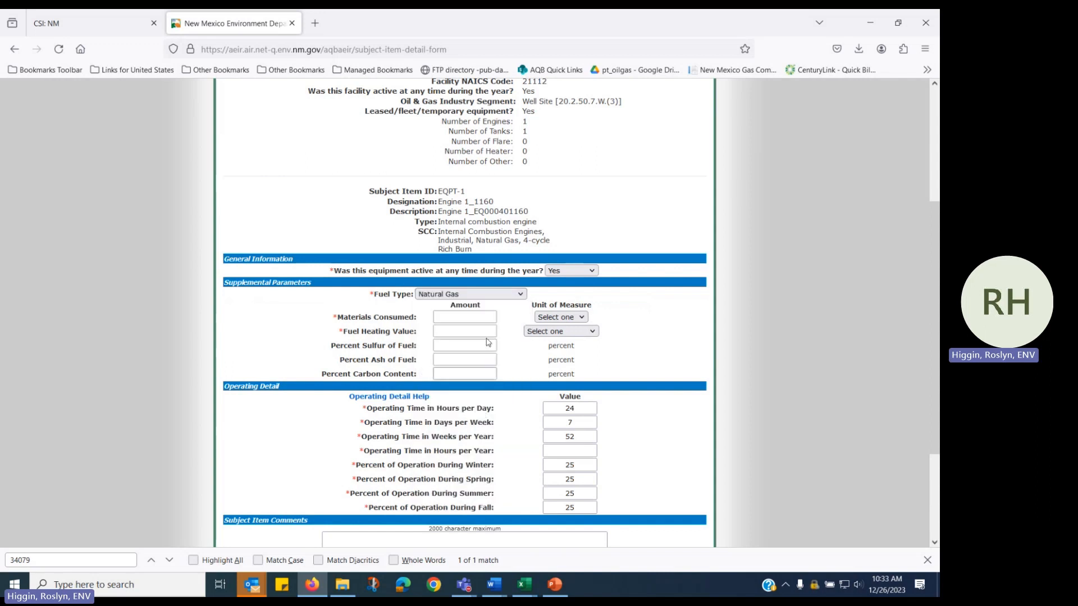
Step: Set the engine's materials consumed to 277 MM SCF and its fuel heating value to 1080 MM BTU/MM SCF
left_click(465, 318)
type("277")
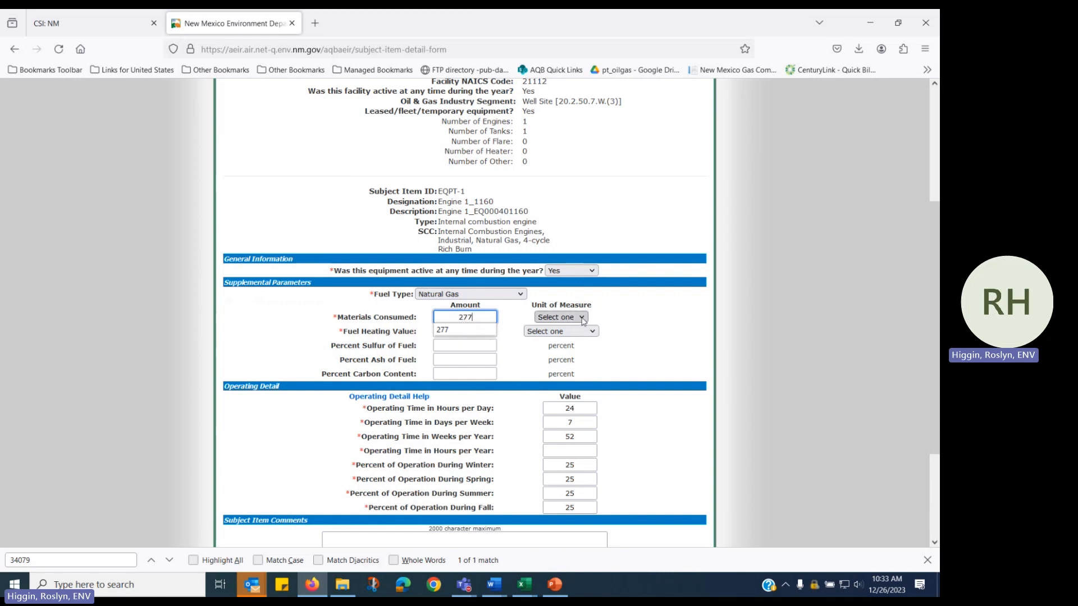
left_click(583, 321)
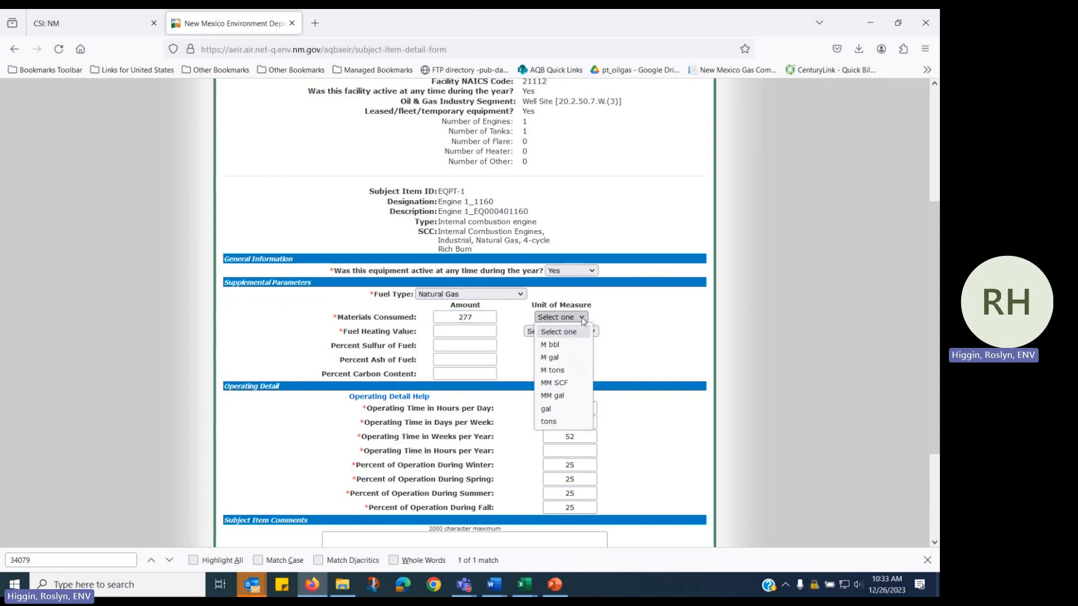
left_click(568, 384)
left_click(447, 332)
type("10")
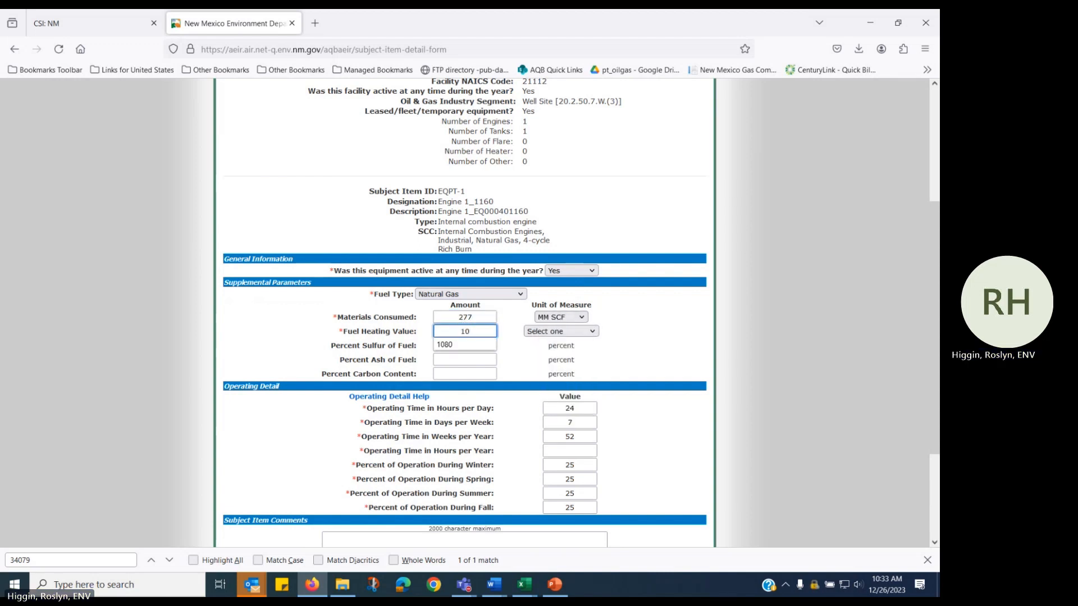
type("80")
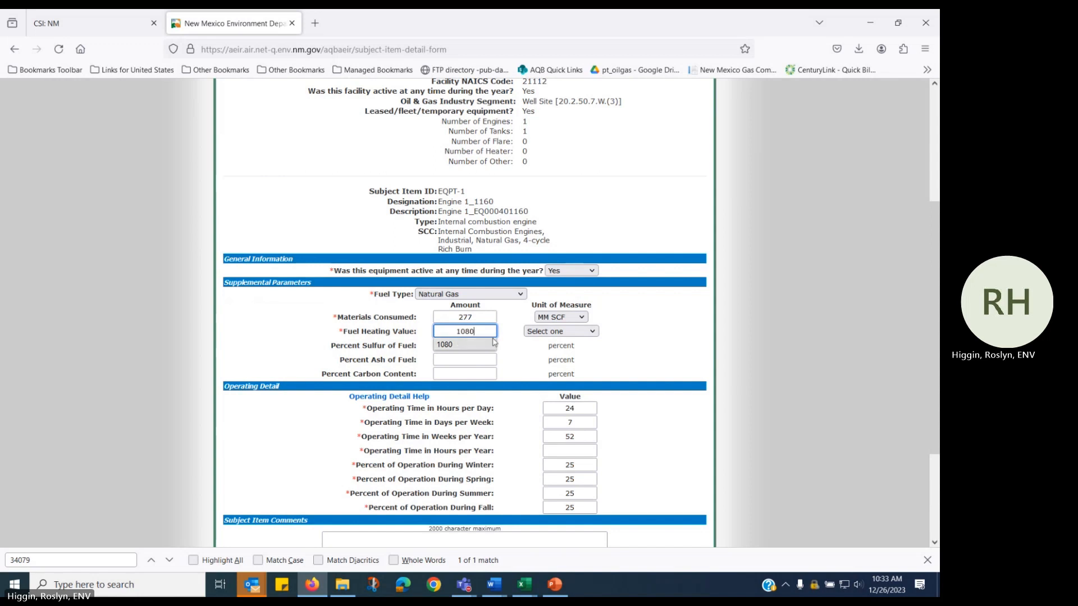
left_click(594, 332)
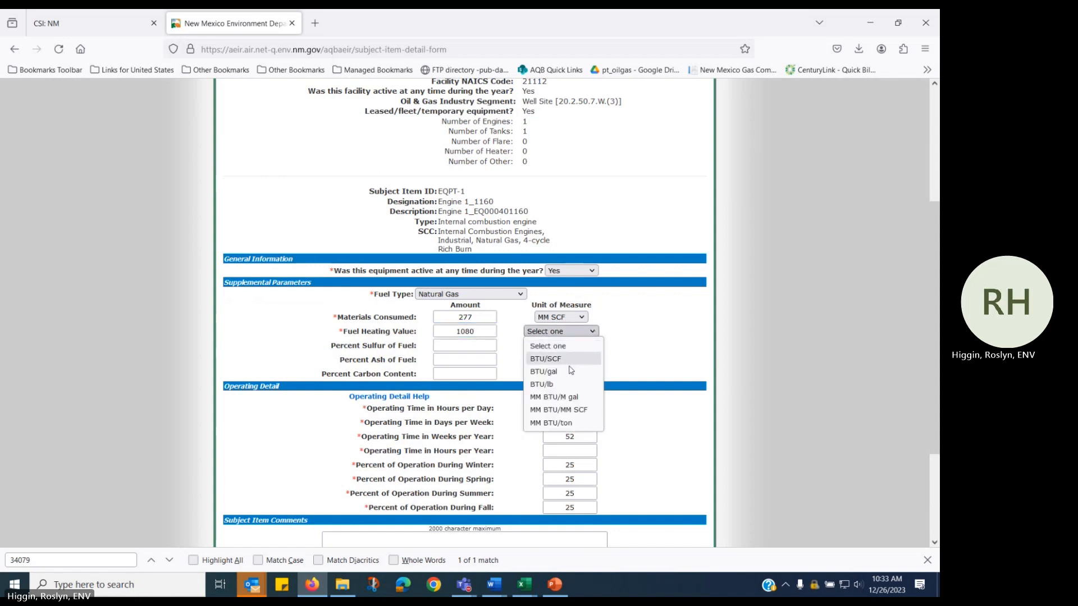
left_click(571, 413)
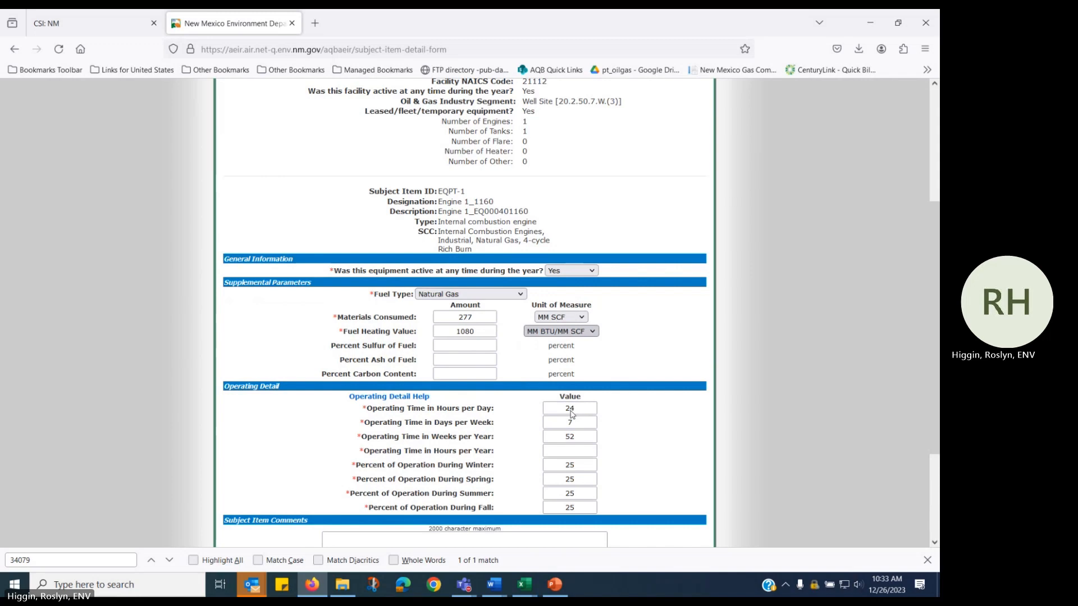
Step: Set the engine's fuel sulfur to 1 percent and operating time to 8760 hours per year, and save the details
left_click(440, 348)
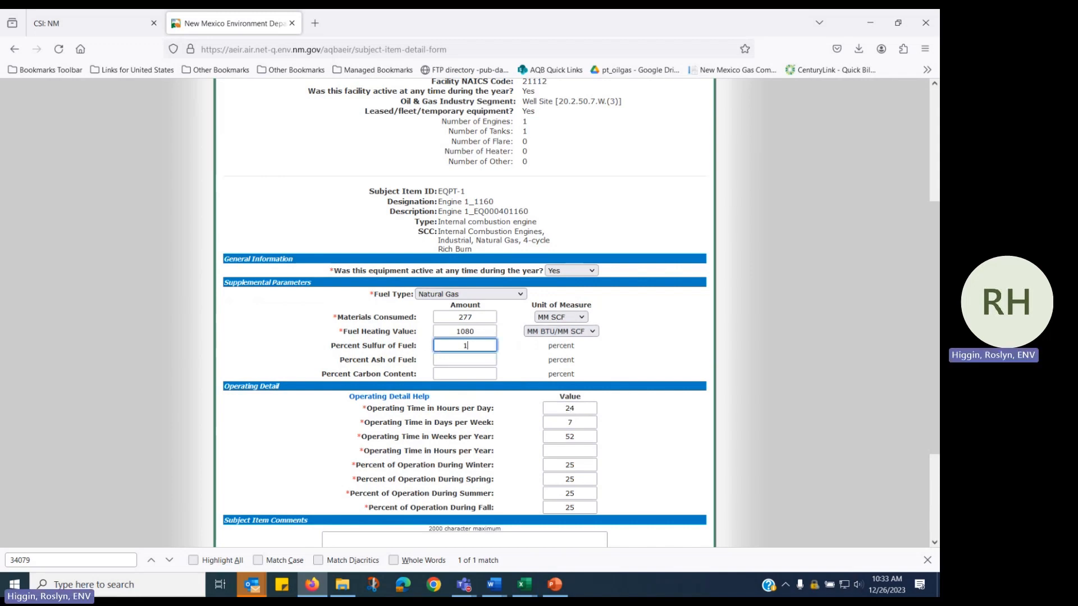
type("1")
left_click(441, 359)
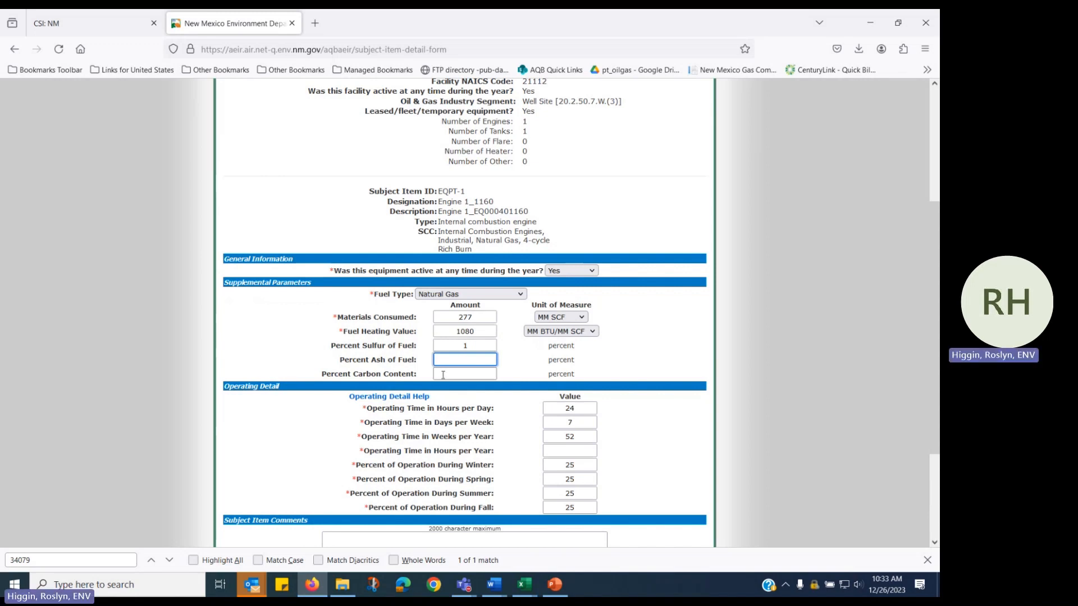
left_click(443, 375)
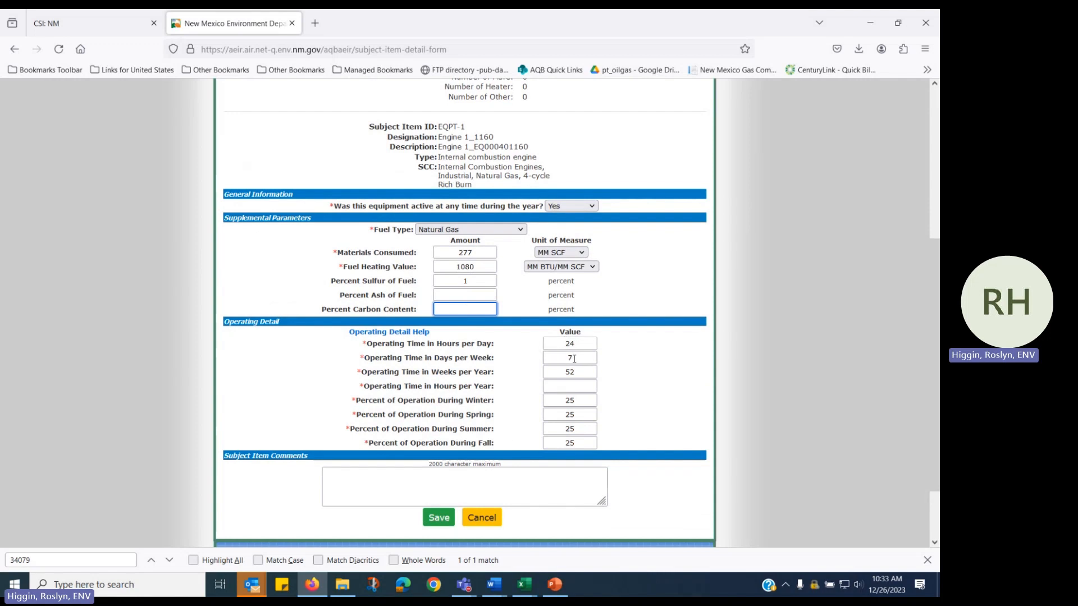
left_click(564, 386)
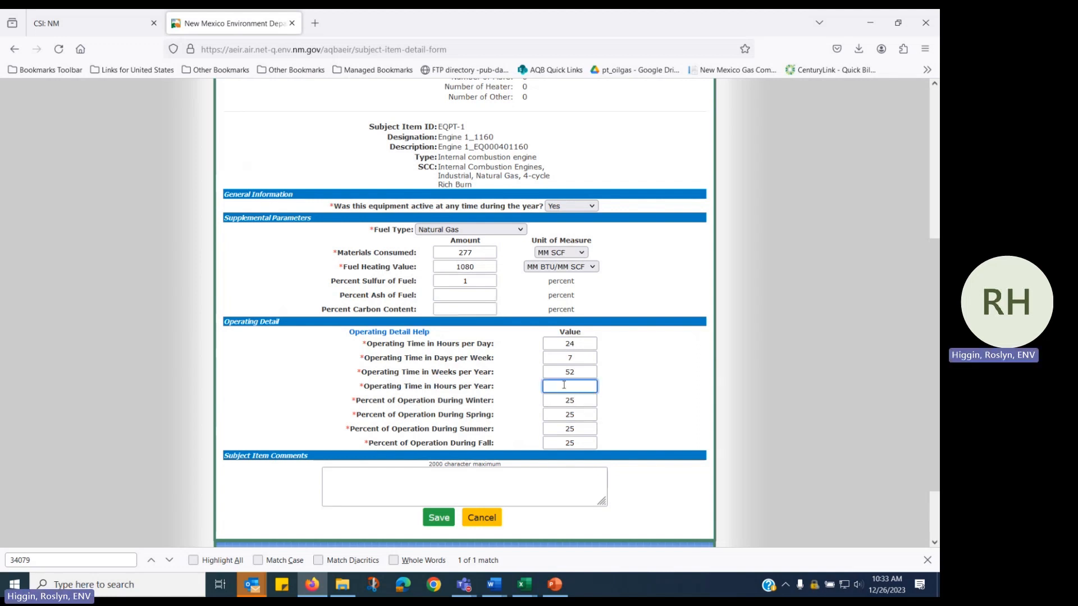
type("8760")
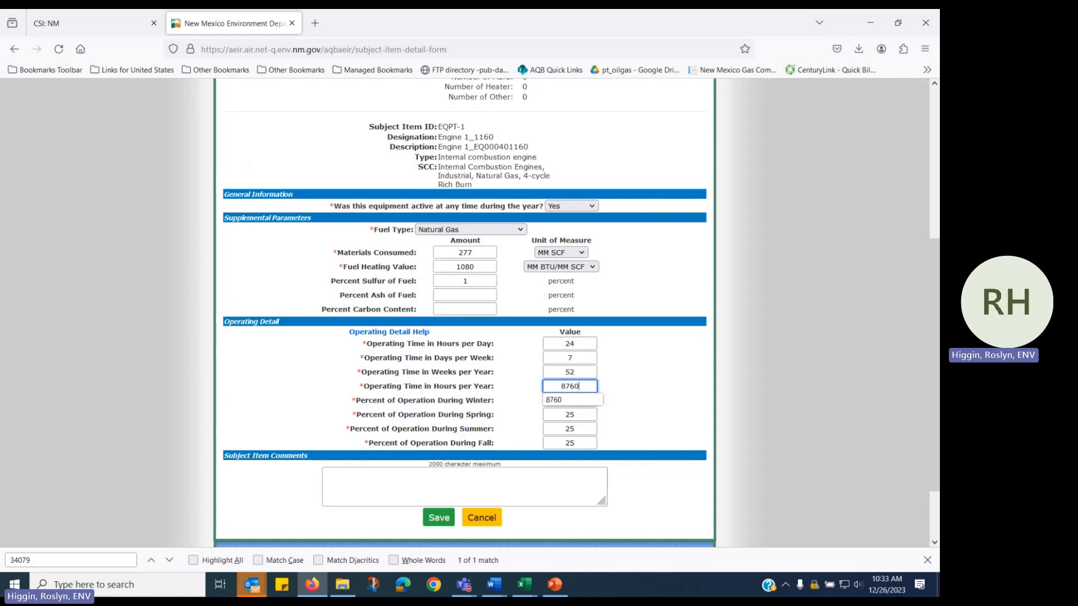
left_click(438, 517)
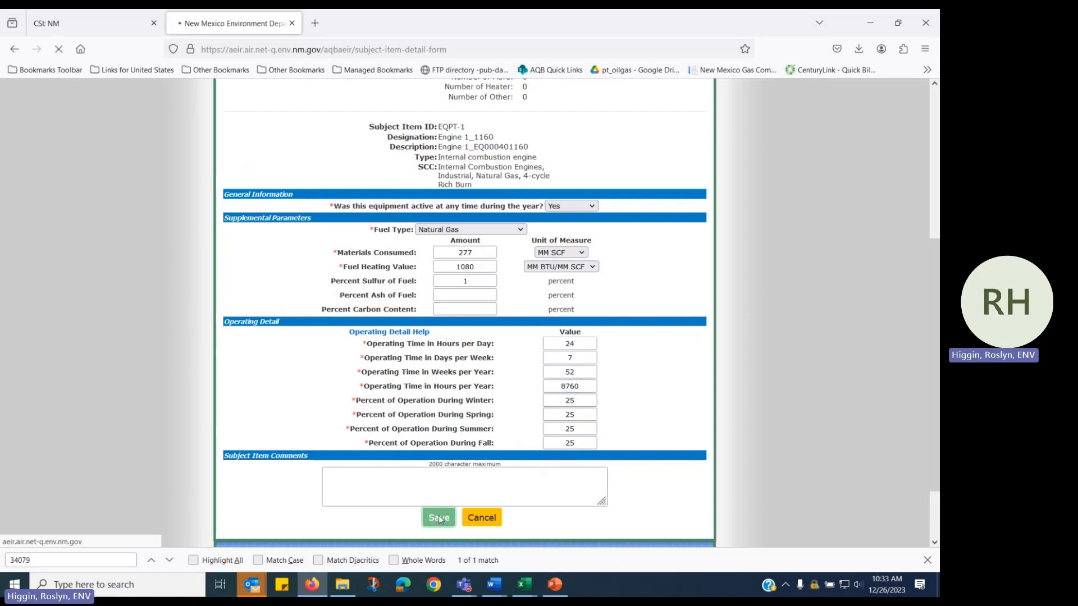
Step: Remove xylenes, toluene, formaldehyde, benzene, acrolein and acetaldehyde from engine EQPT-1 with the reason "Unit is not a source of this pollutant"
scroll(484, 447, "down", 5)
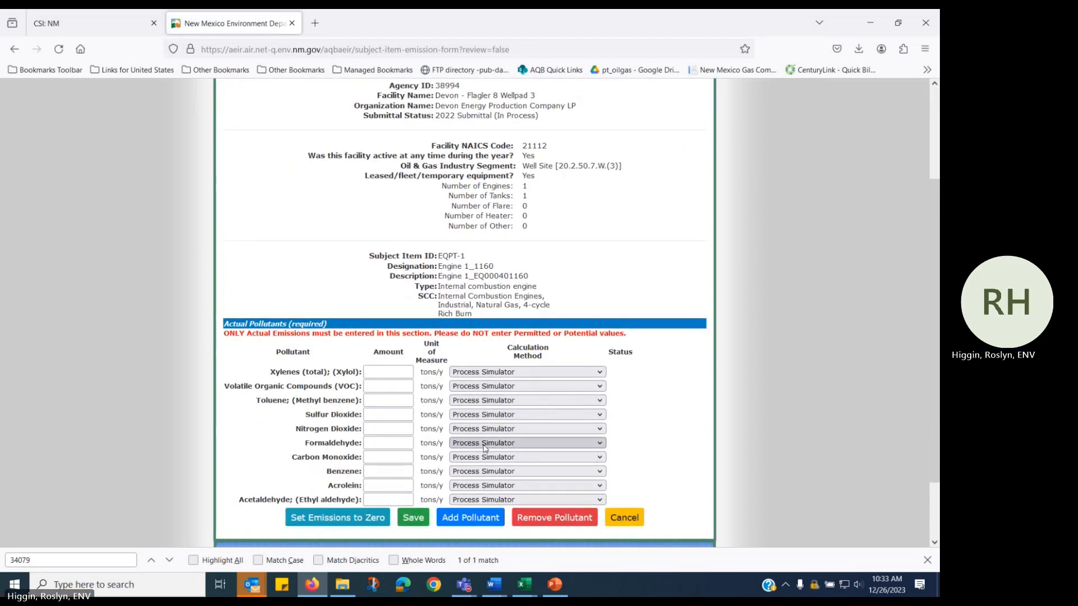
scroll(483, 447, "down", 3)
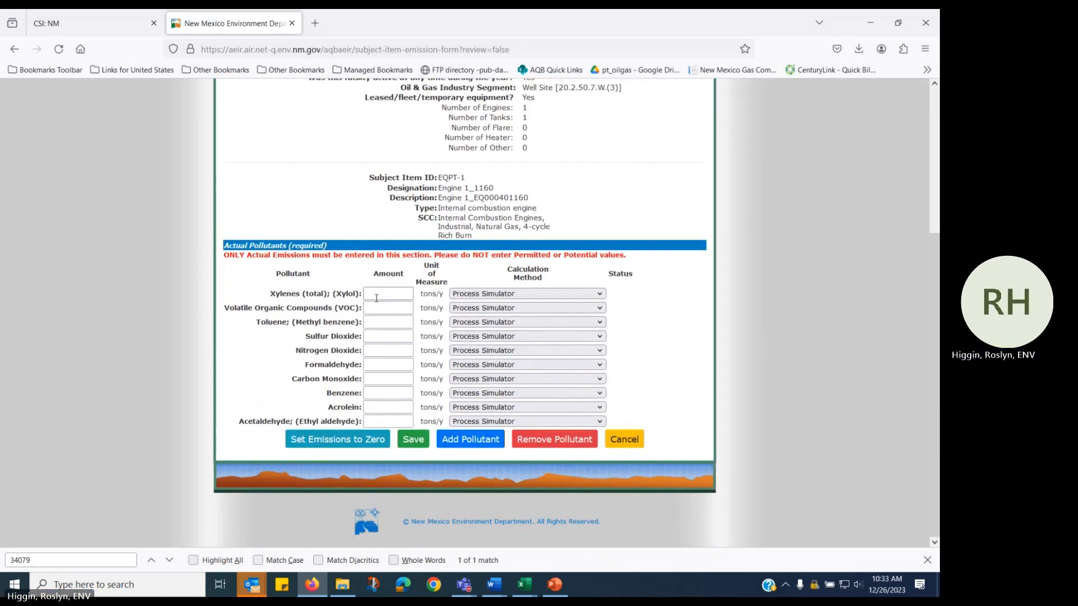
left_click(530, 444)
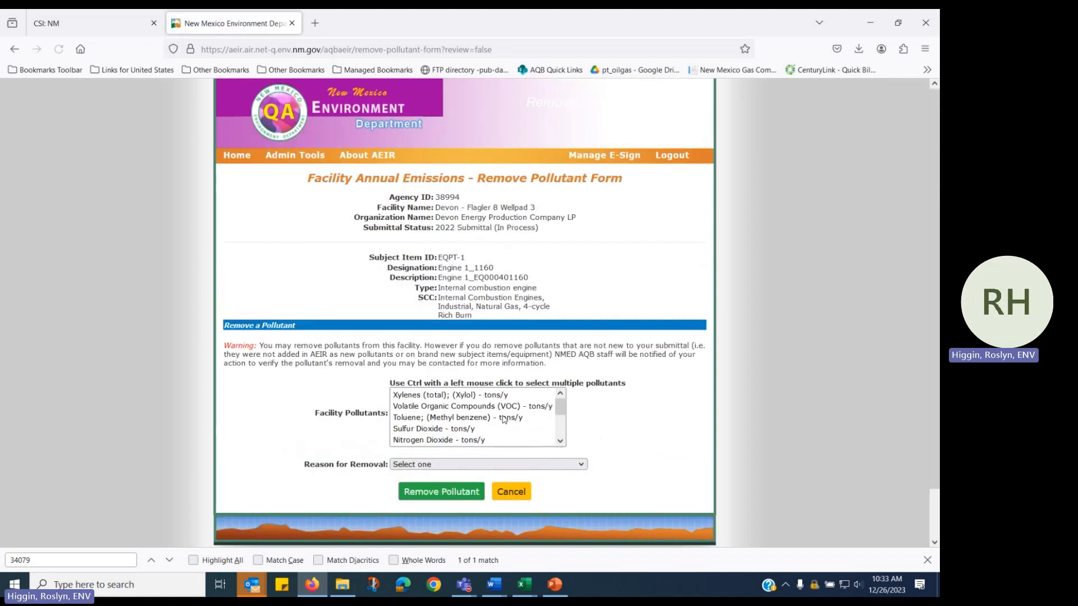
left_click(448, 397)
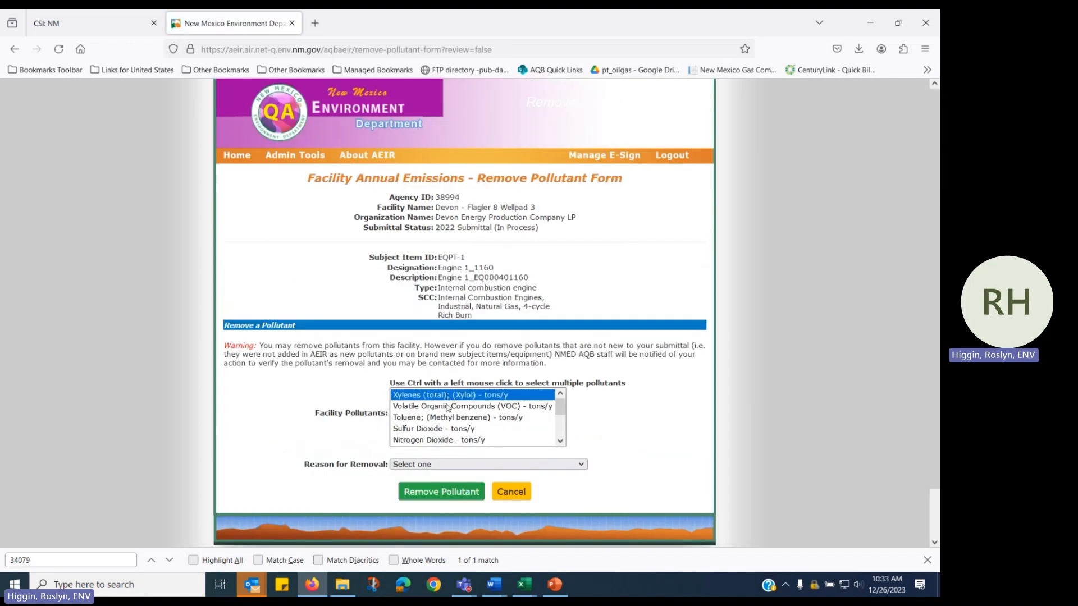
left_click(448, 418, "ctrl")
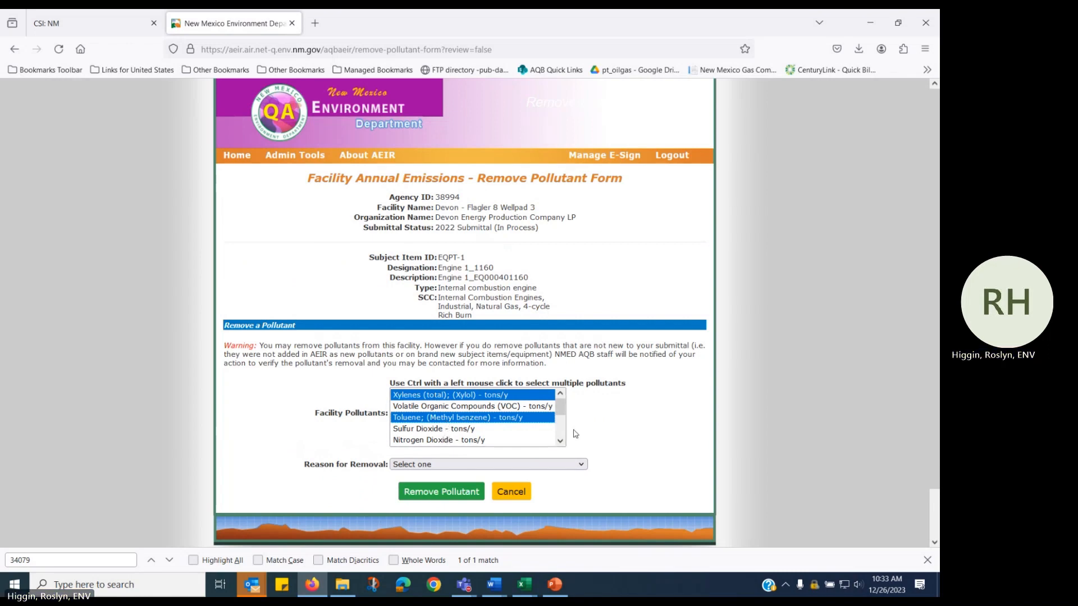
scroll(560, 442, "down", 2)
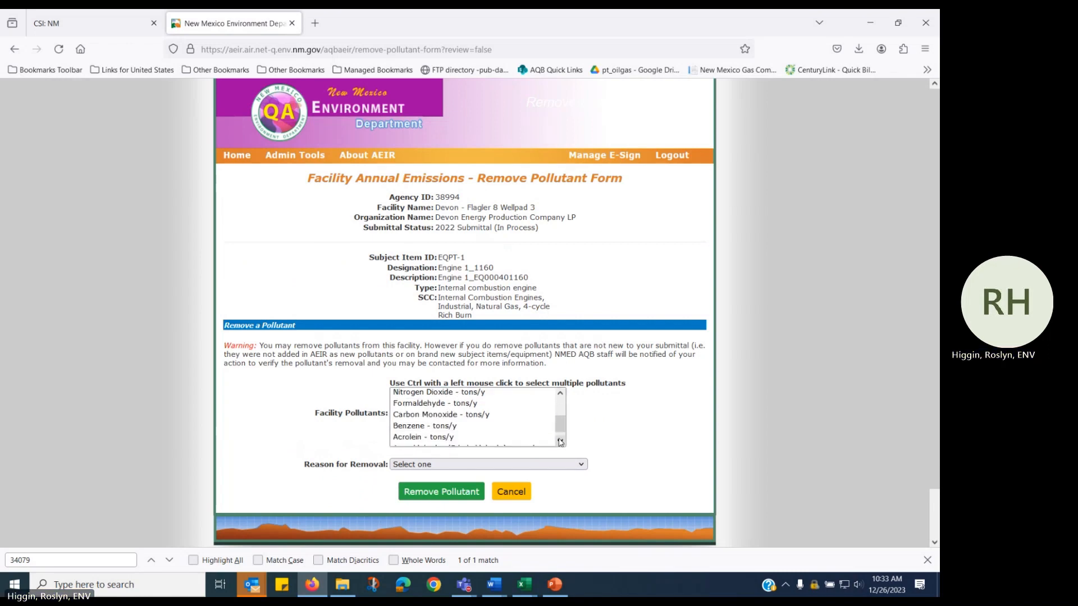
left_click(431, 399)
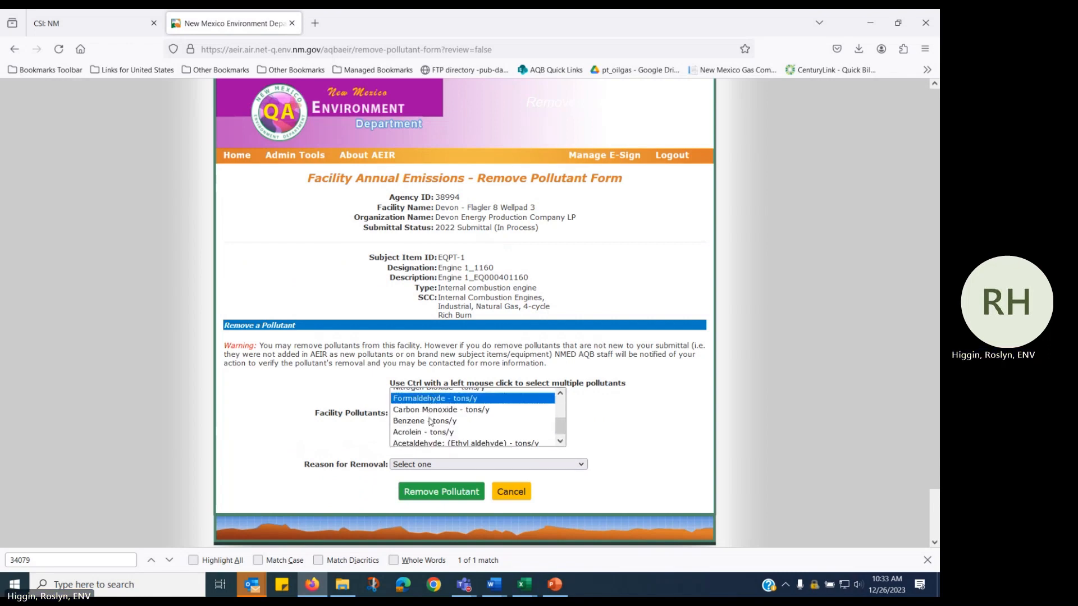
left_click(431, 421, "ctrl")
left_click(433, 432, "ctrl")
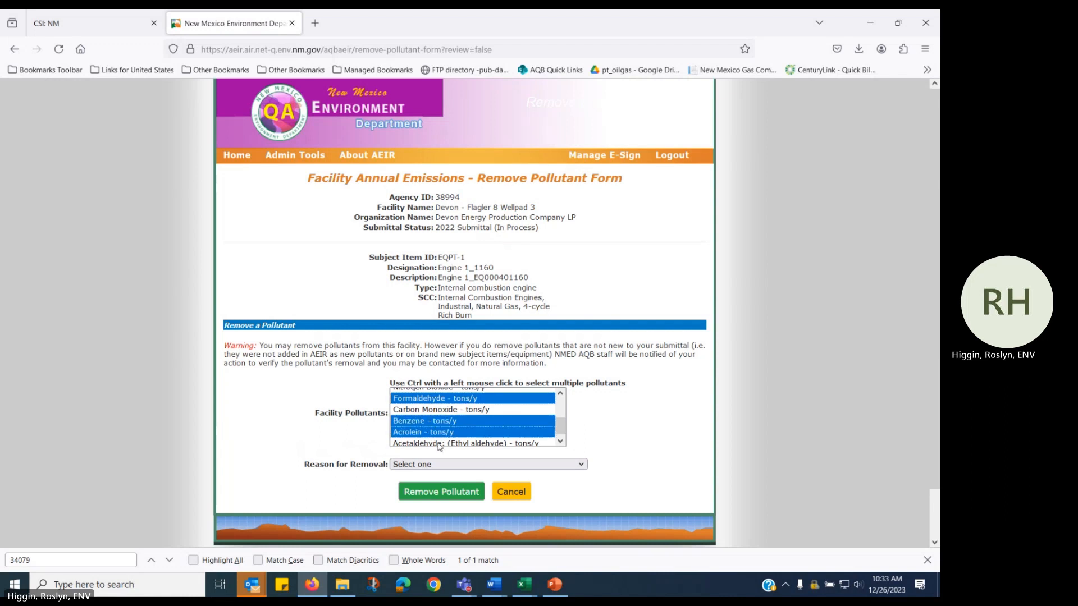
left_click(440, 444, "ctrl")
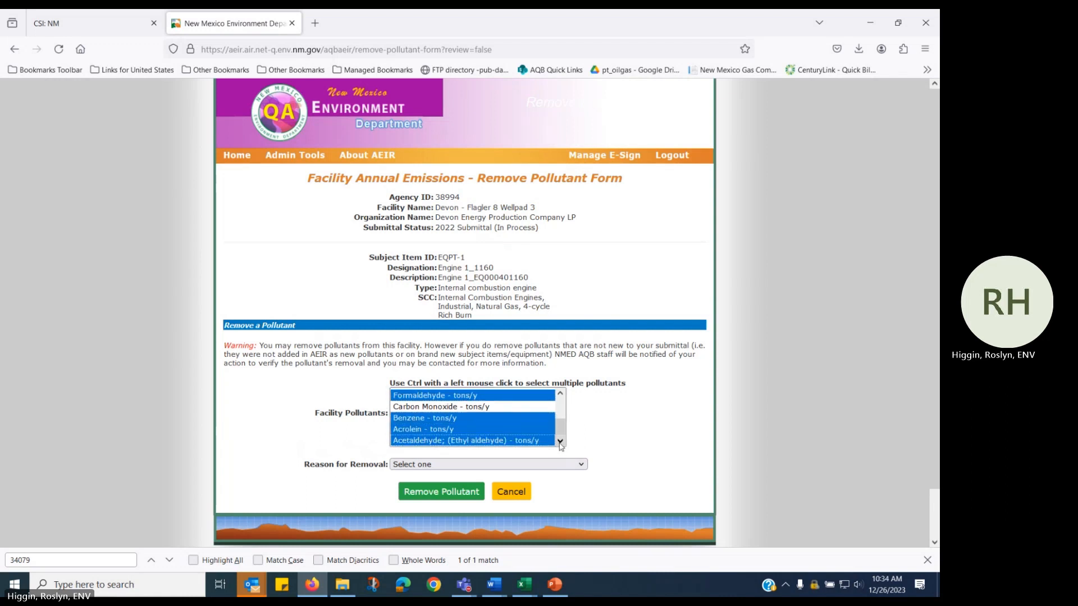
left_click(573, 466)
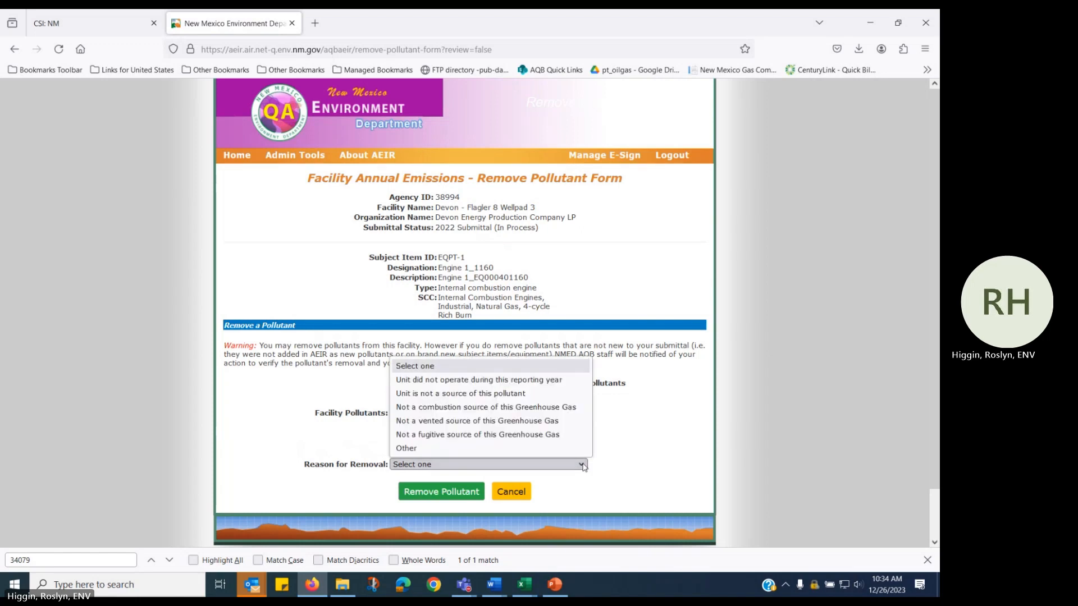
left_click(532, 394)
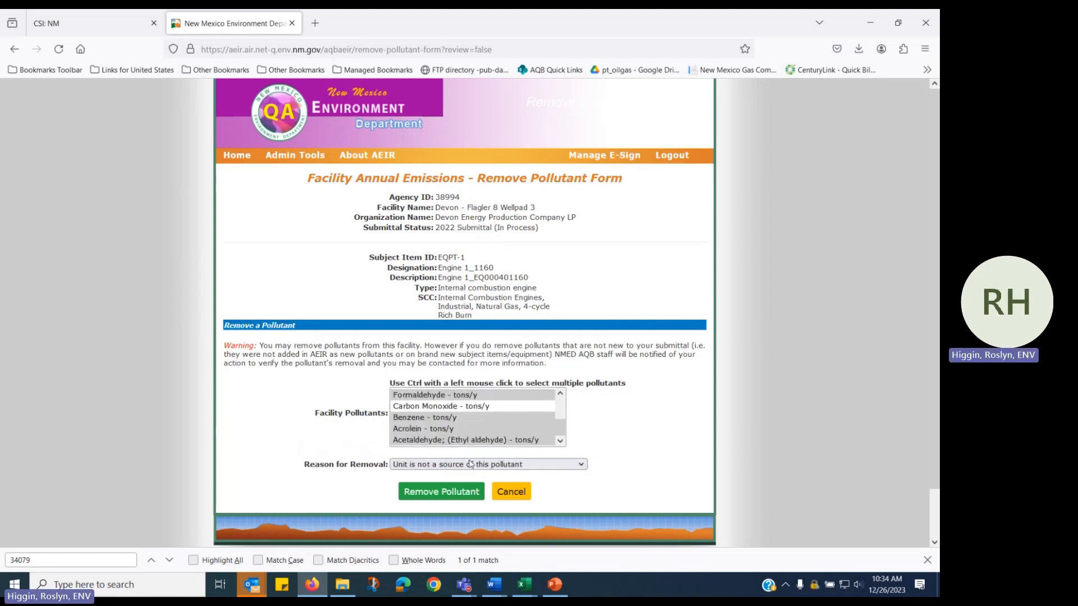
left_click(443, 494)
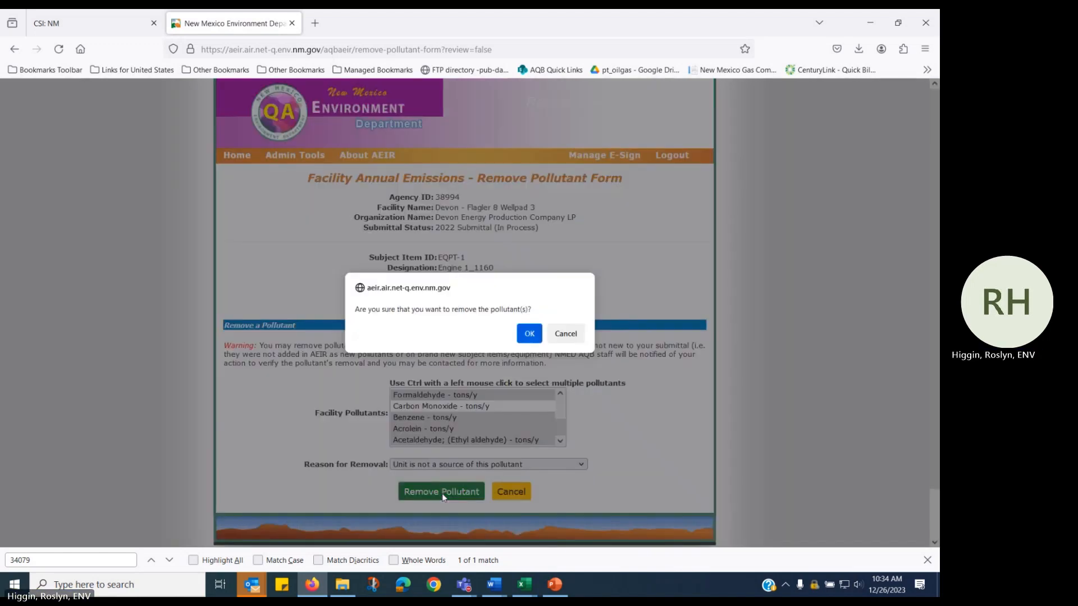
left_click(529, 334)
Step: Enter the engine's actual emissions of 25 tons/y for Volatile Organic Compounds and 2 tons/y for Sulfur Dioxide
scroll(449, 482, "down", 3)
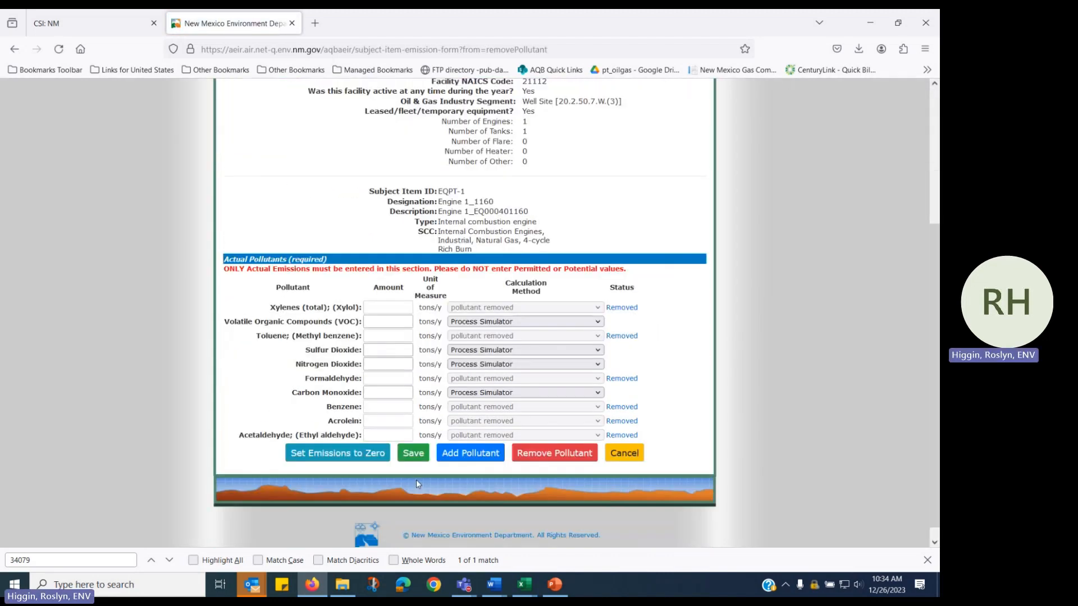
left_click(392, 322)
type("25")
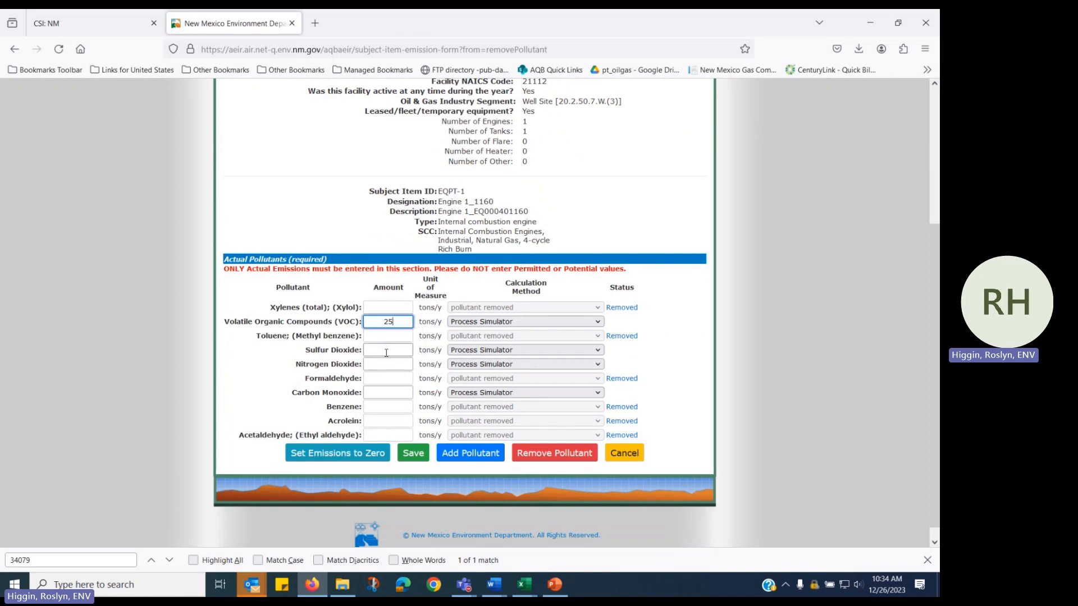
left_click(387, 351)
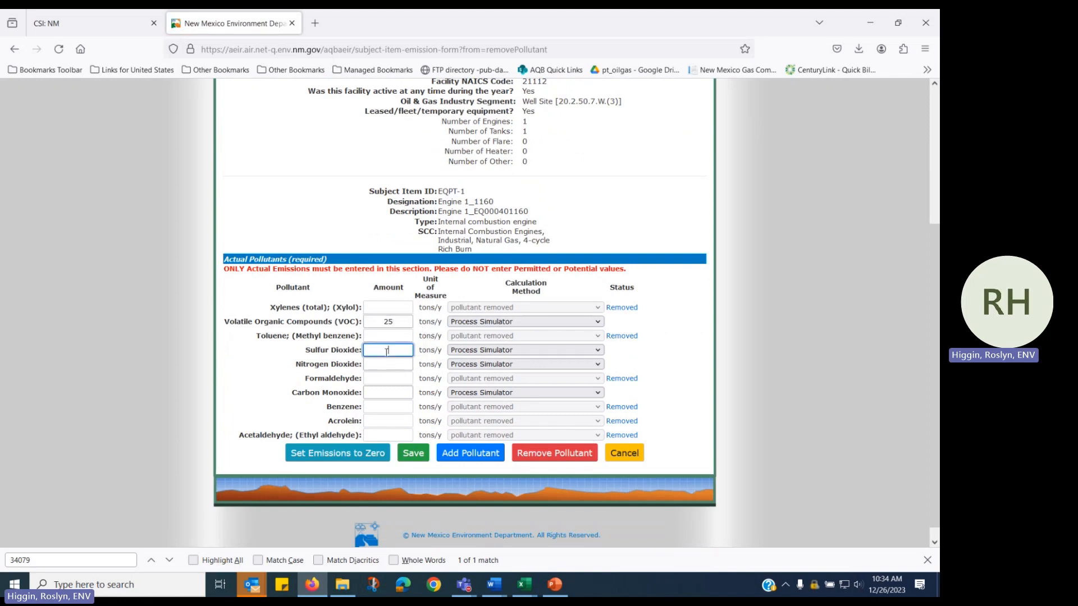
type("2")
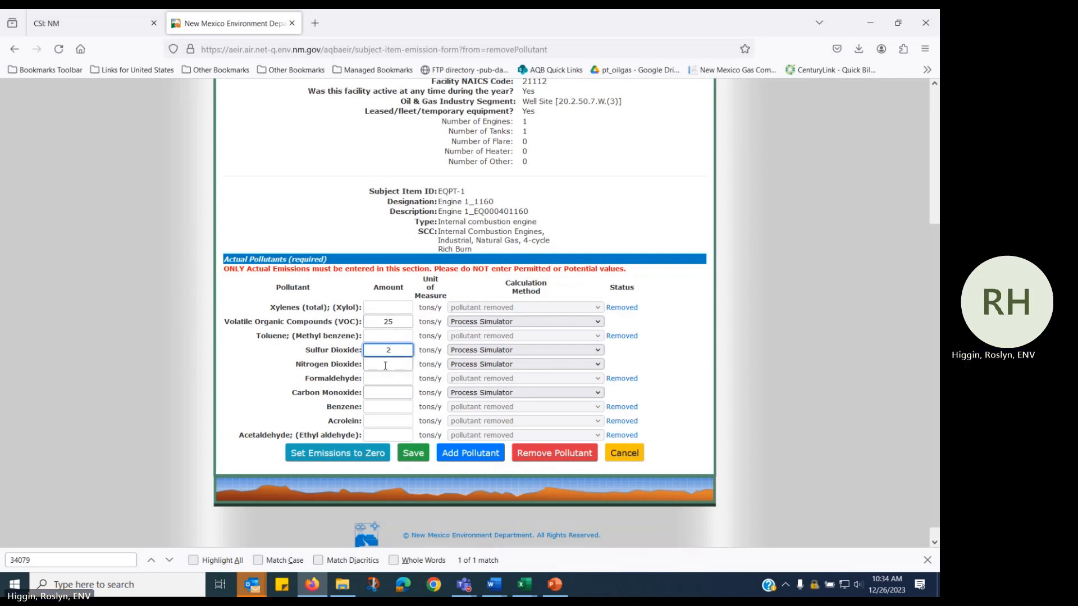
Step: Enter 45 tons/y for the engine's Nitrogen Dioxide and 67 tons/y for Carbon Monoxide, and save the emissions
left_click(386, 365)
type("456")
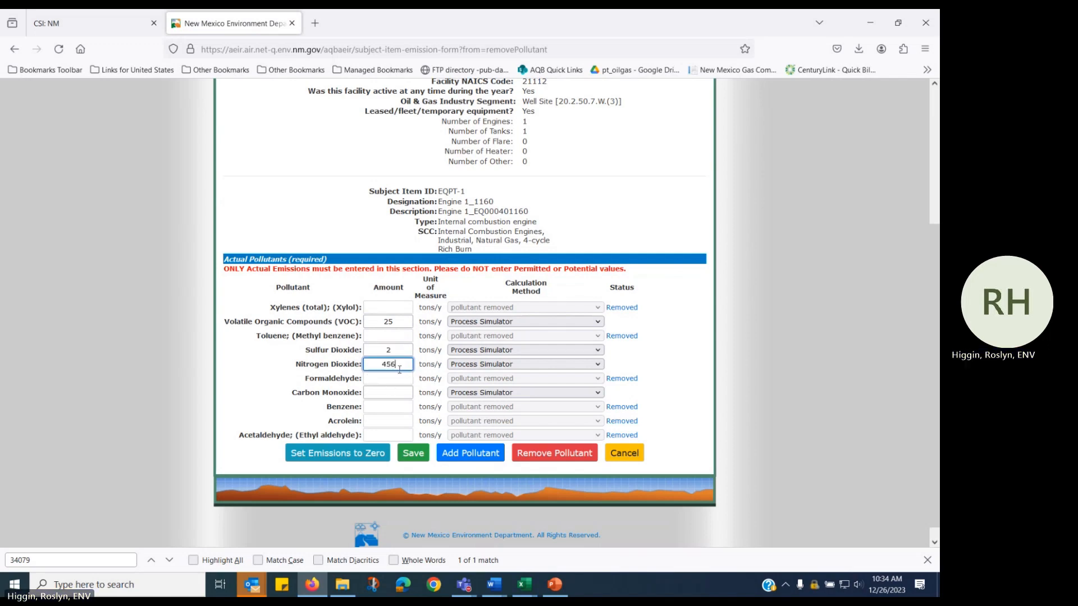
key("BackSpace")
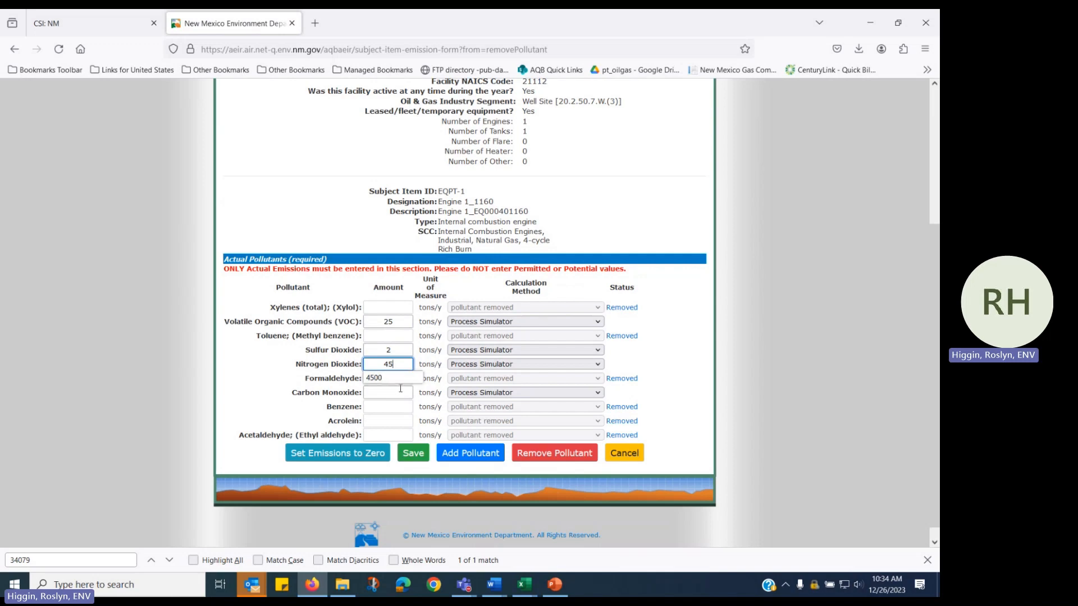
left_click(395, 389)
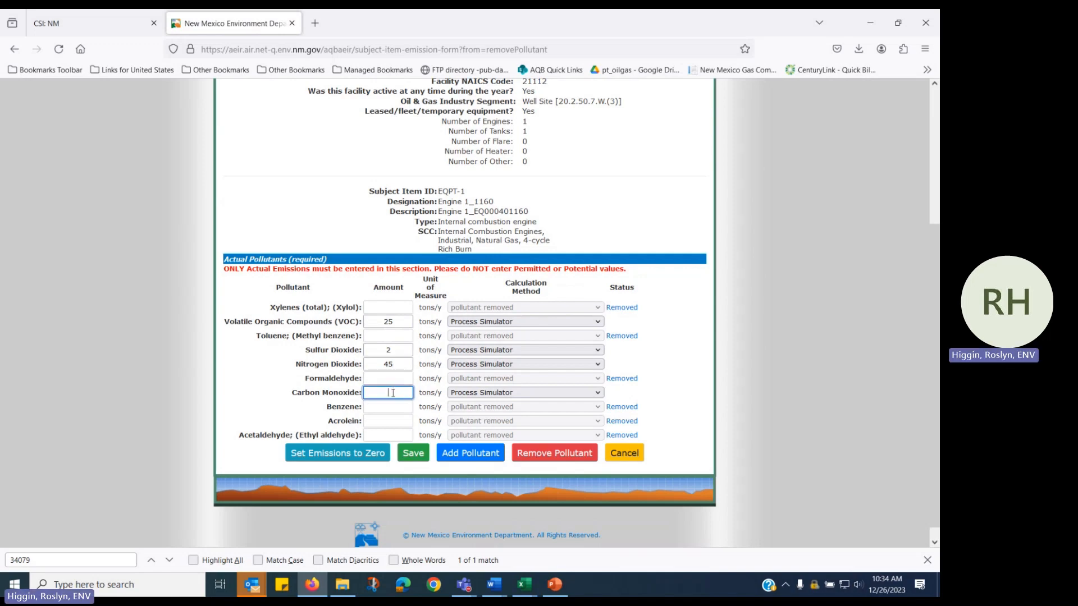
type("67")
left_click(414, 454)
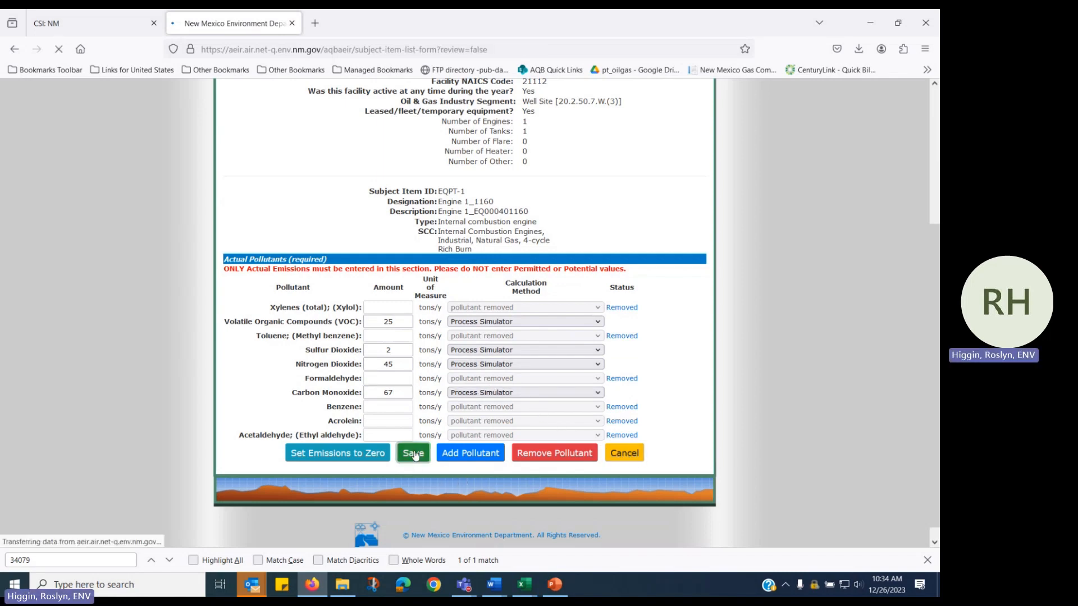
Step: Open the submittal review from the subject item list and accept the notice about GHG emissions reporting
scroll(505, 393, "down", 2)
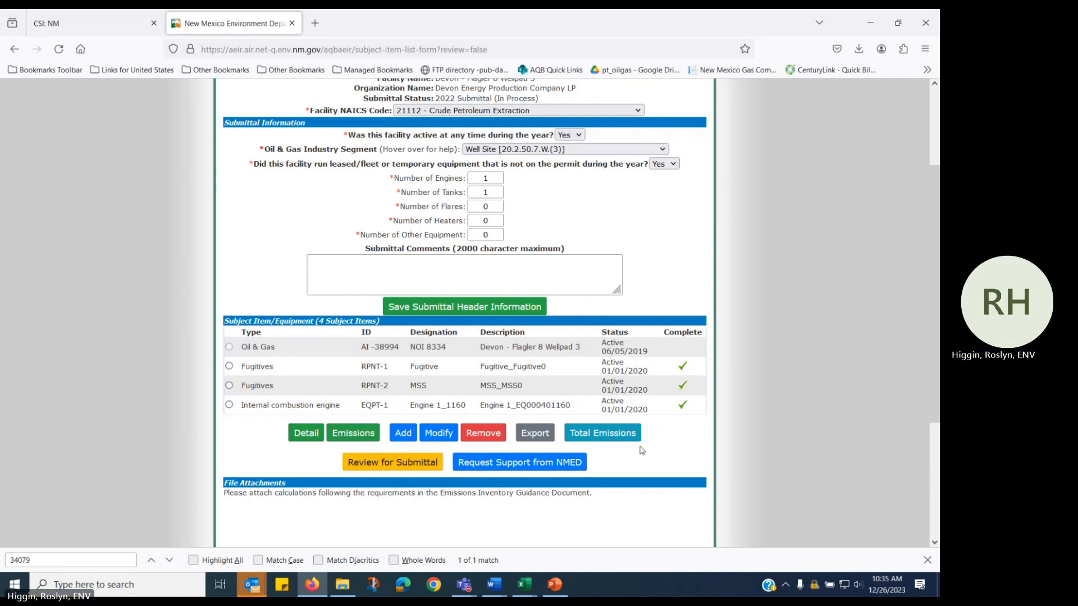
scroll(406, 503, "down", 1)
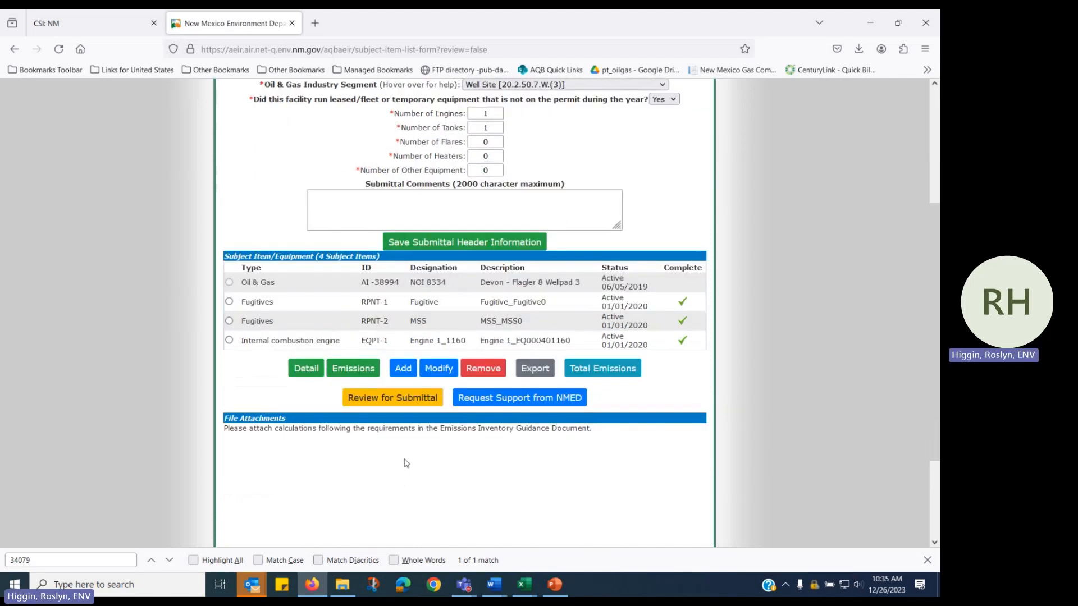
left_click(386, 401)
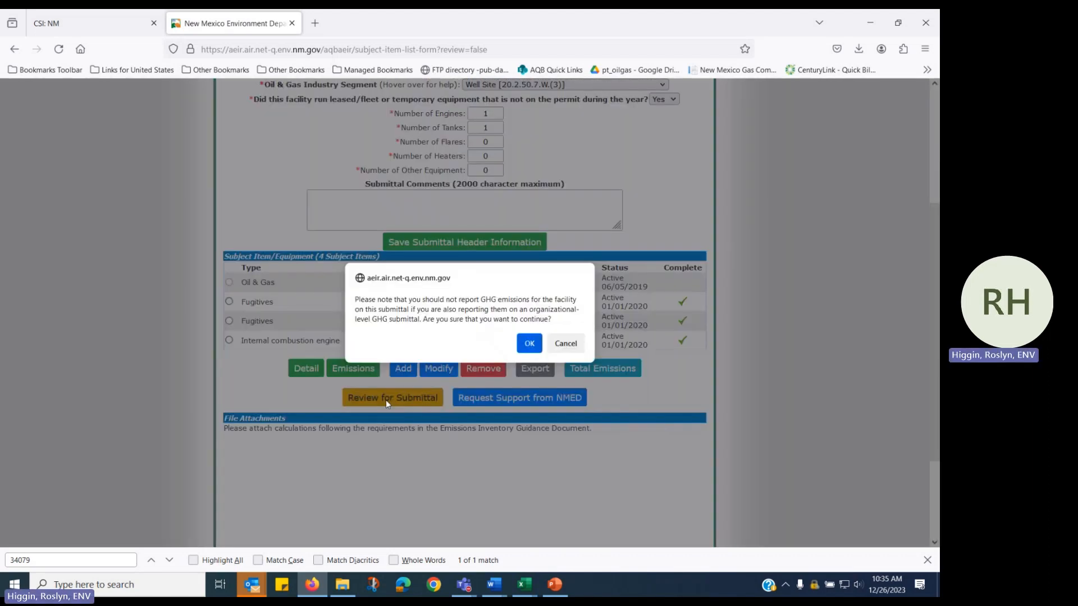
left_click(529, 343)
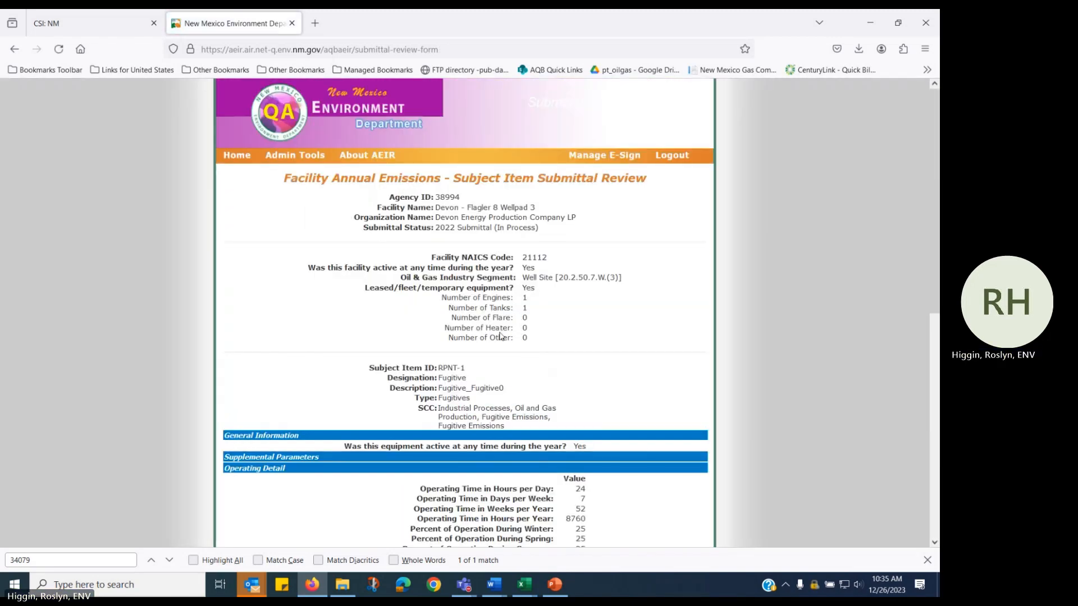
Step: Review the operating details and actual pollutants of all three subject items in the submittal, from RPNT-1 through EQPT-1
scroll(501, 334, "down", 3)
scroll(501, 336, "down", 3)
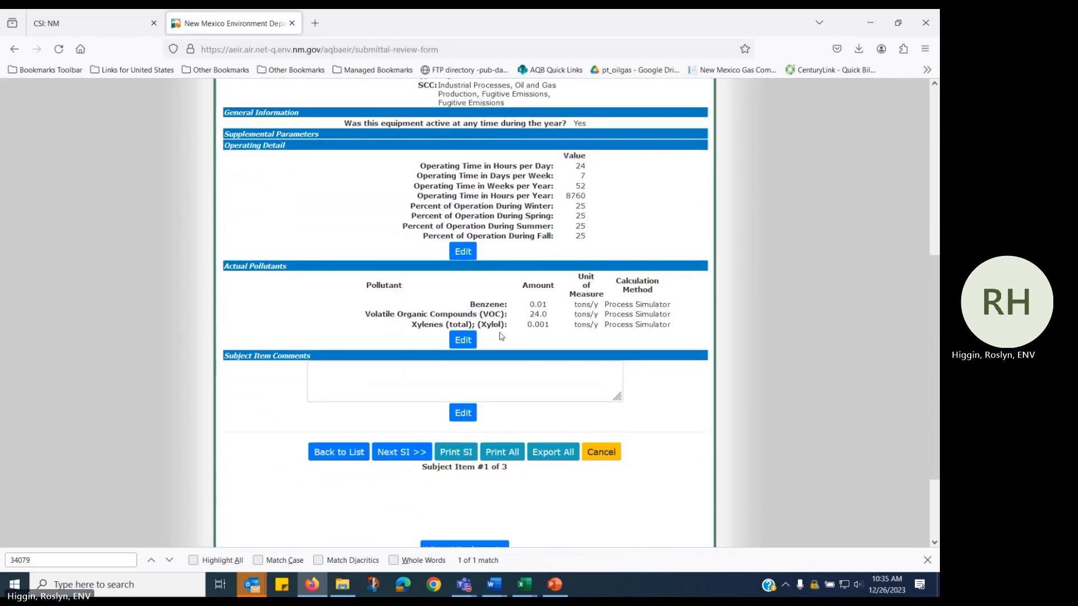
scroll(501, 336, "down", 1)
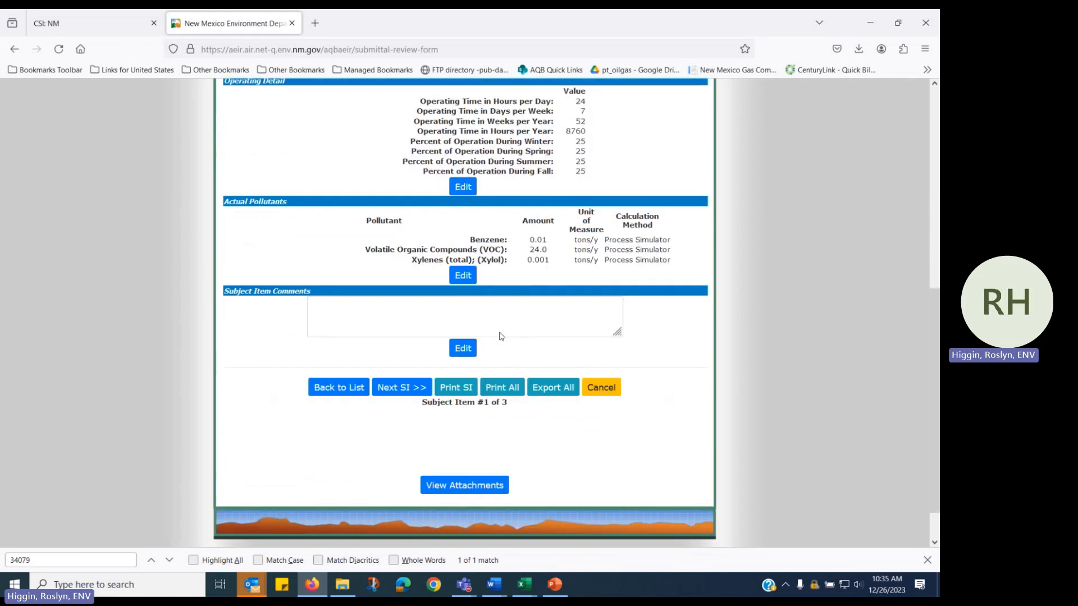
left_click(400, 388)
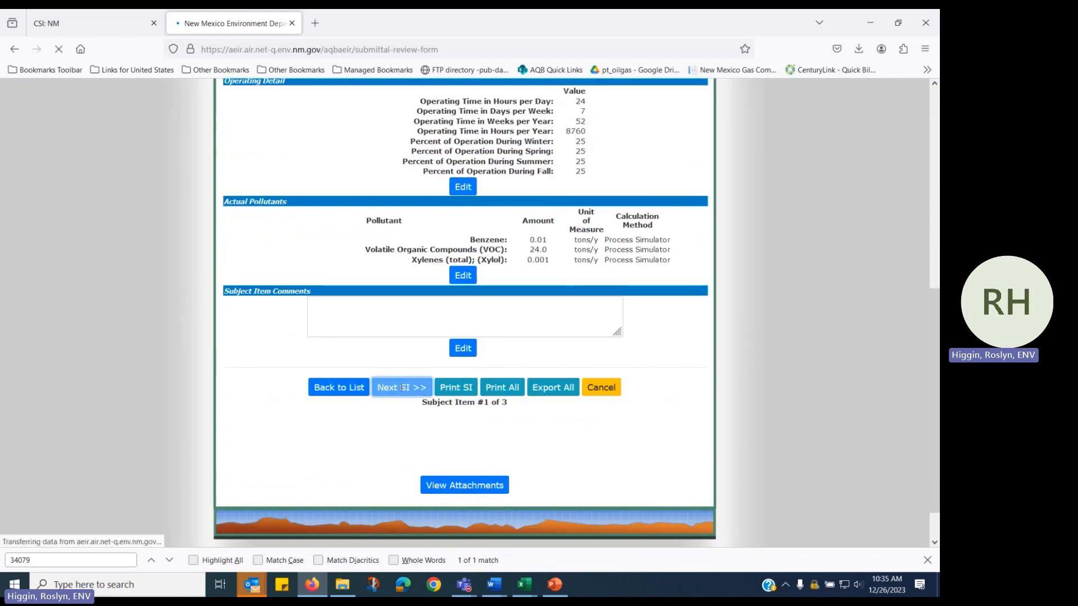
scroll(401, 387, "down", 5)
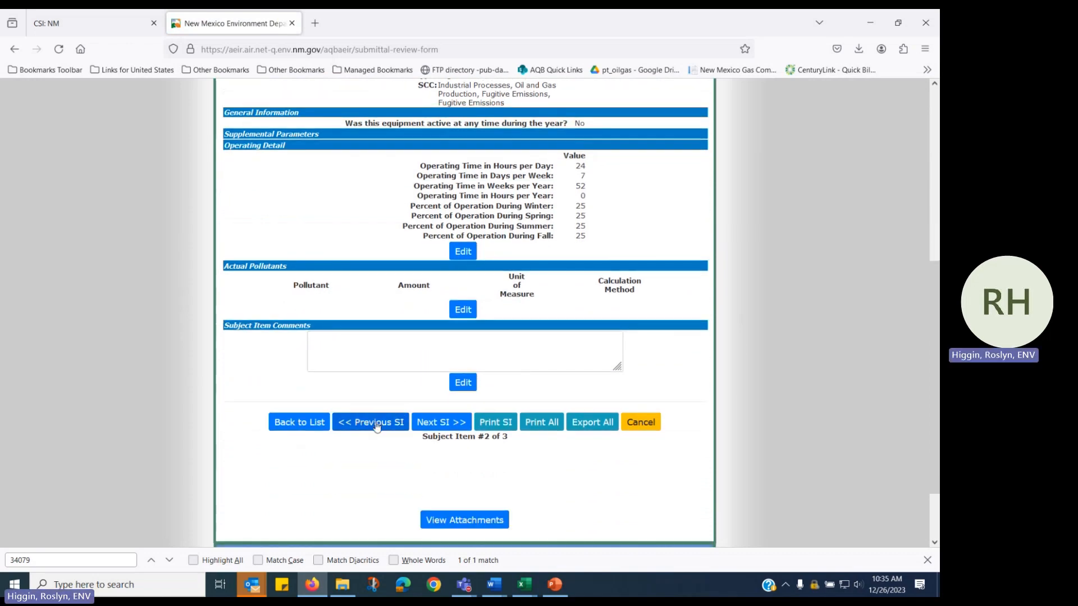
left_click(430, 425)
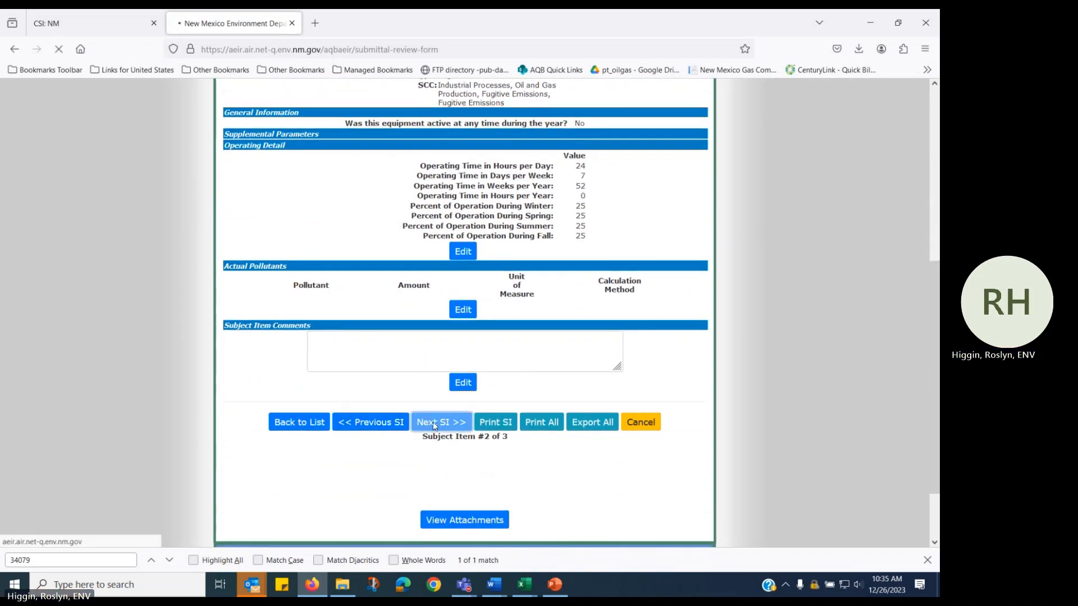
scroll(433, 425, "down", 5)
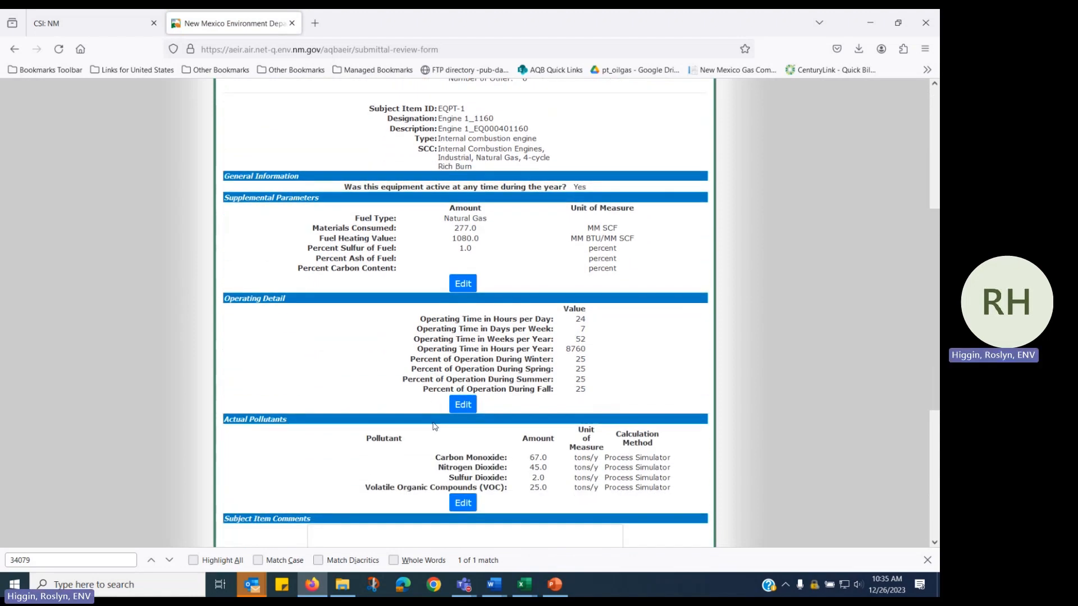
scroll(432, 426, "down", 2)
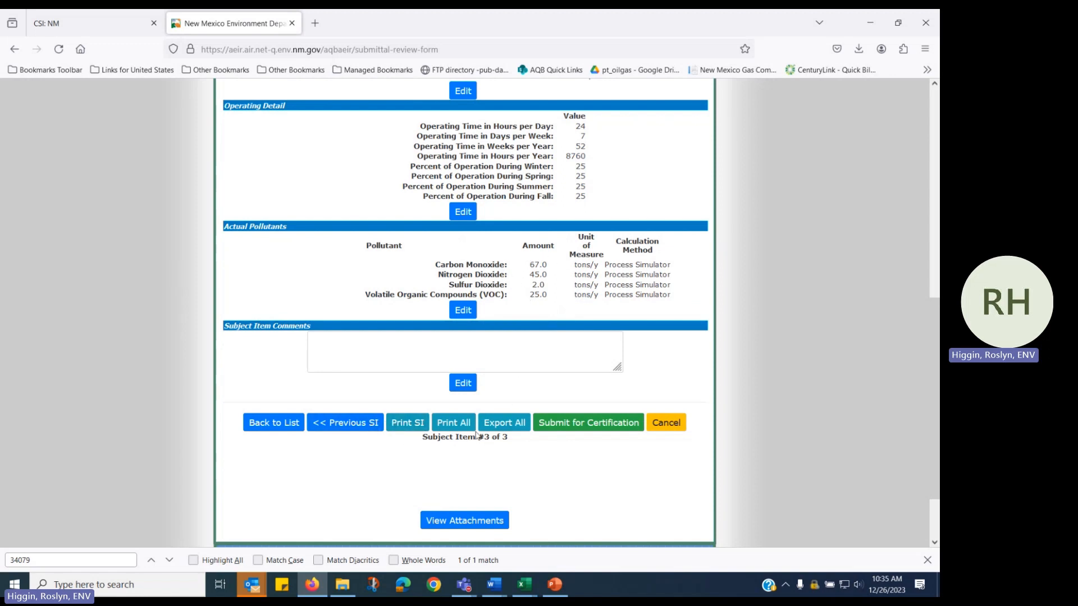
Step: Start submitting for certification, cancel at the question about attached calculations, and return to the subject item list after checking the attachments
left_click(577, 424)
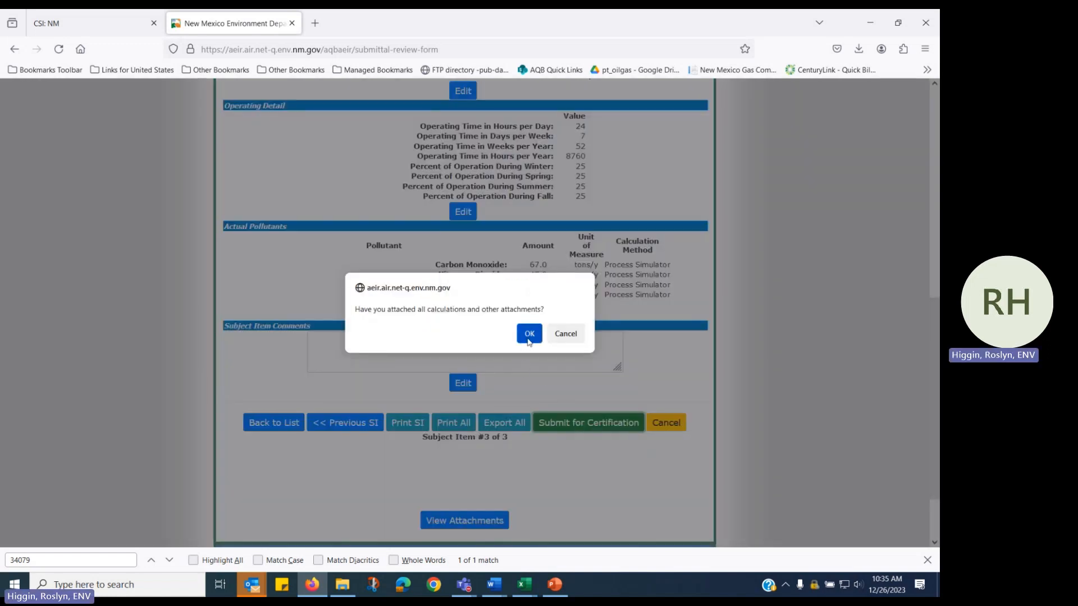
left_click(564, 334)
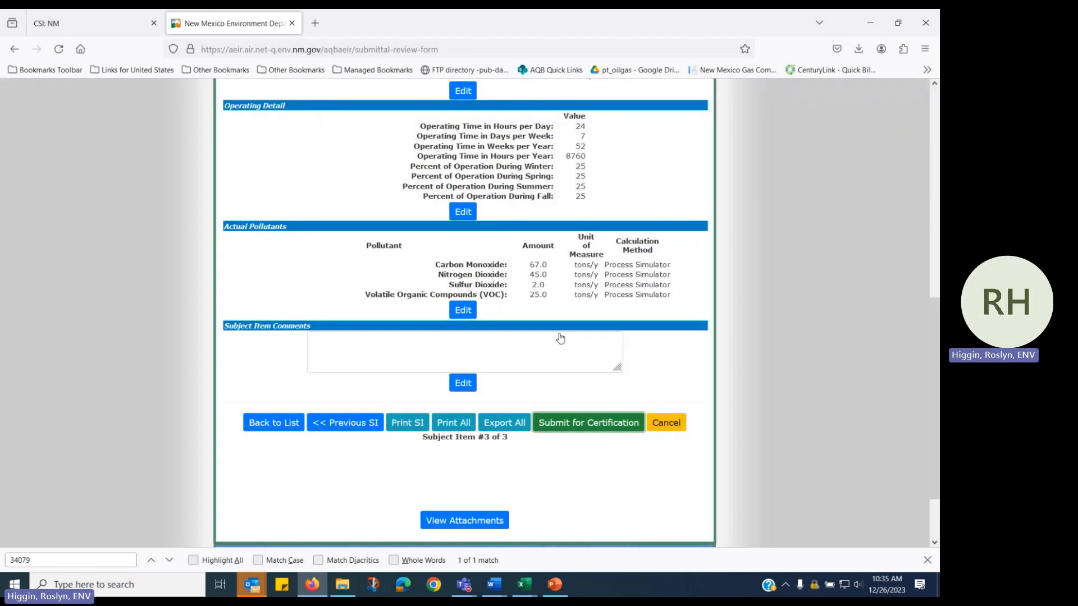
left_click(456, 522)
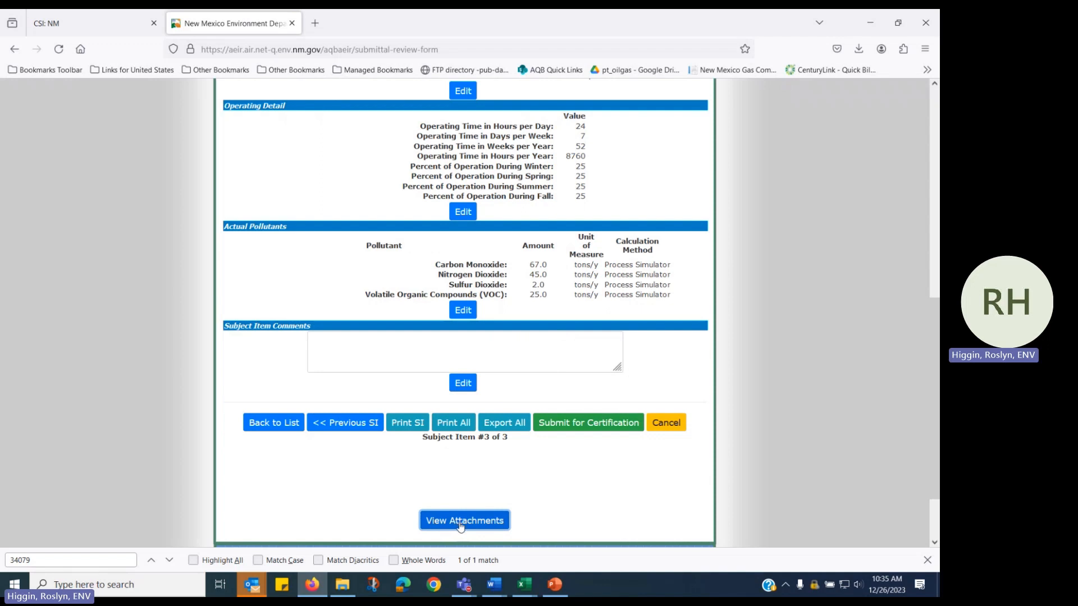
left_click(281, 424)
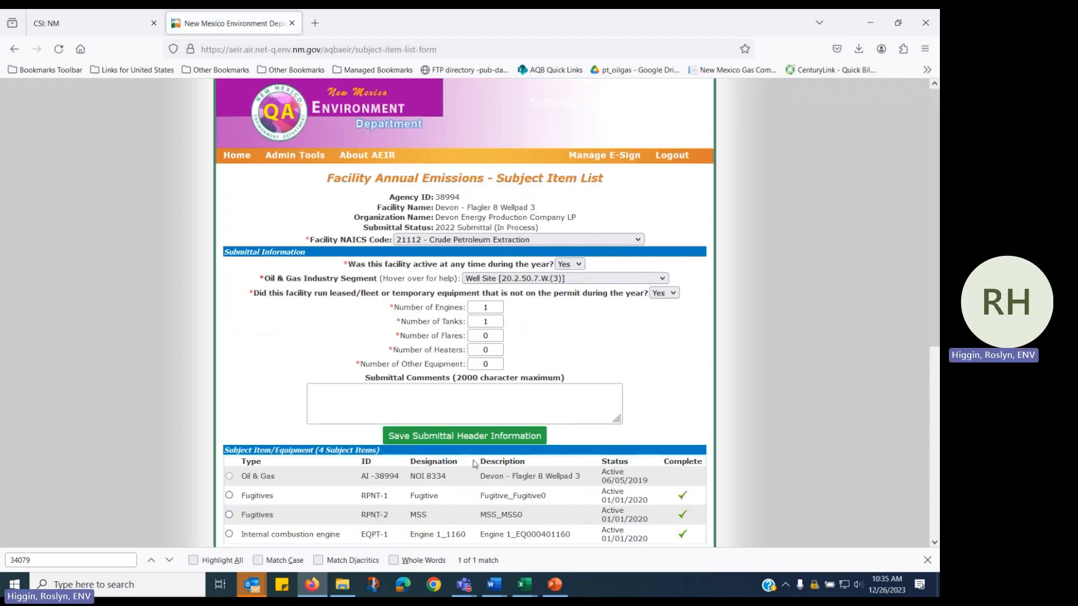
Step: Start a file attachment for the submittal and choose 2022EISO2Emissions04202023.xls from the Desktop as the input file
scroll(474, 463, "down", 5)
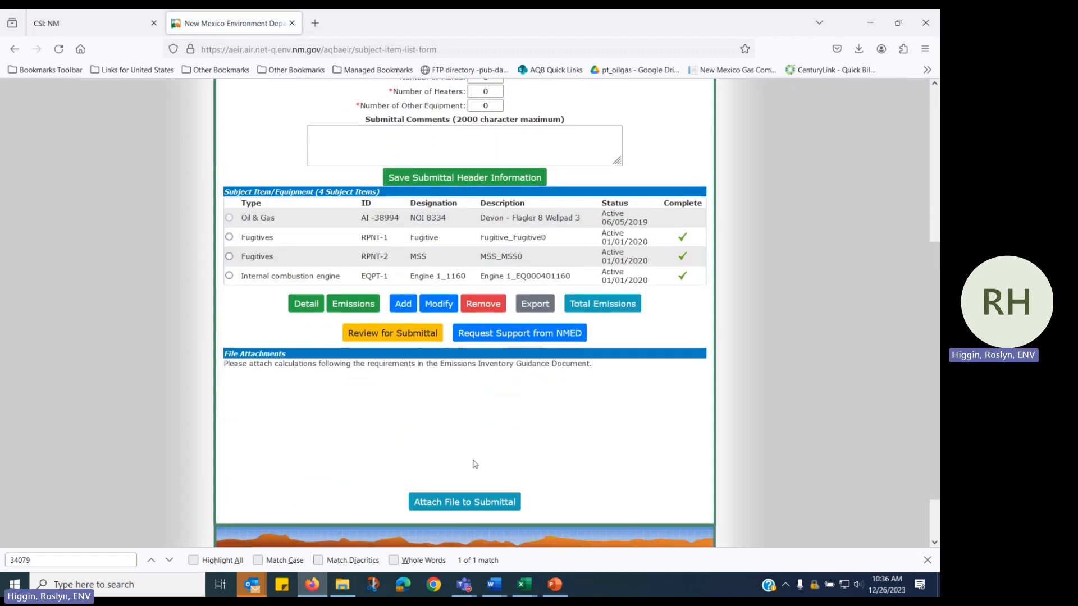
left_click(458, 502)
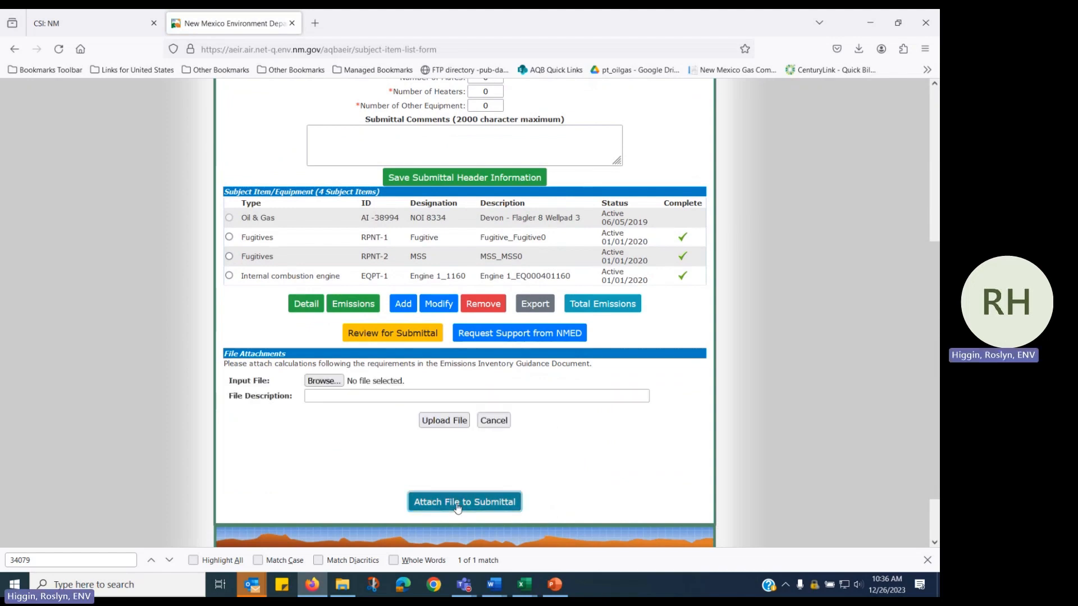
left_click(327, 381)
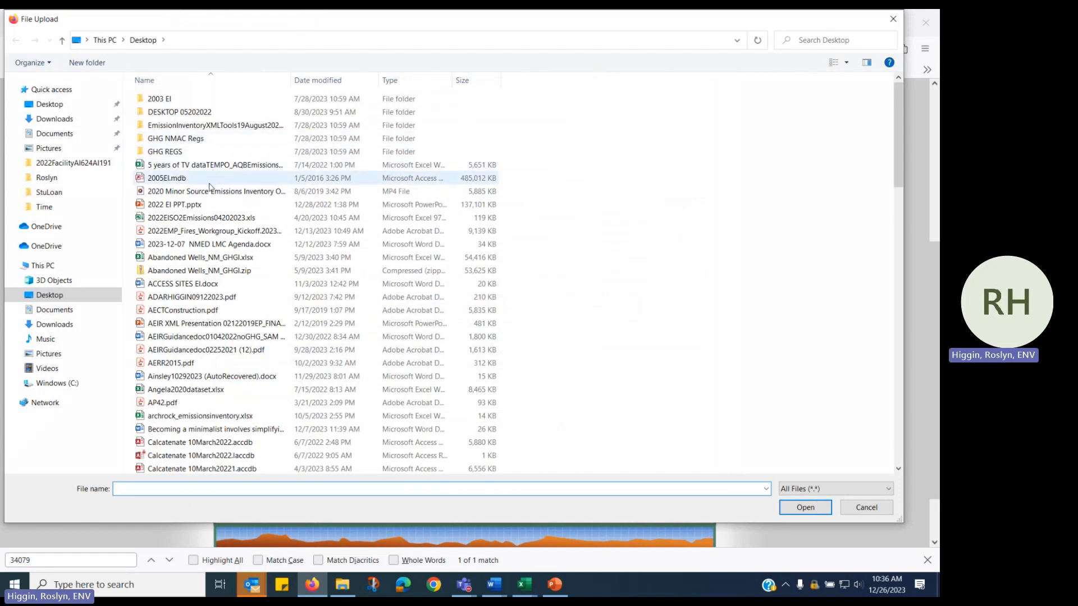
left_click(209, 220)
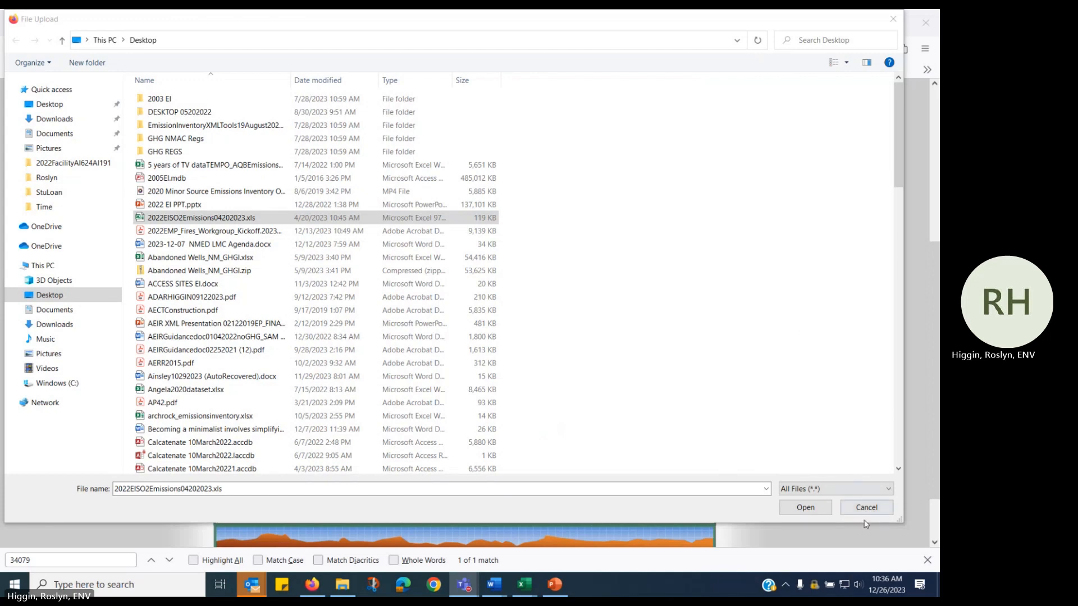
left_click(805, 508)
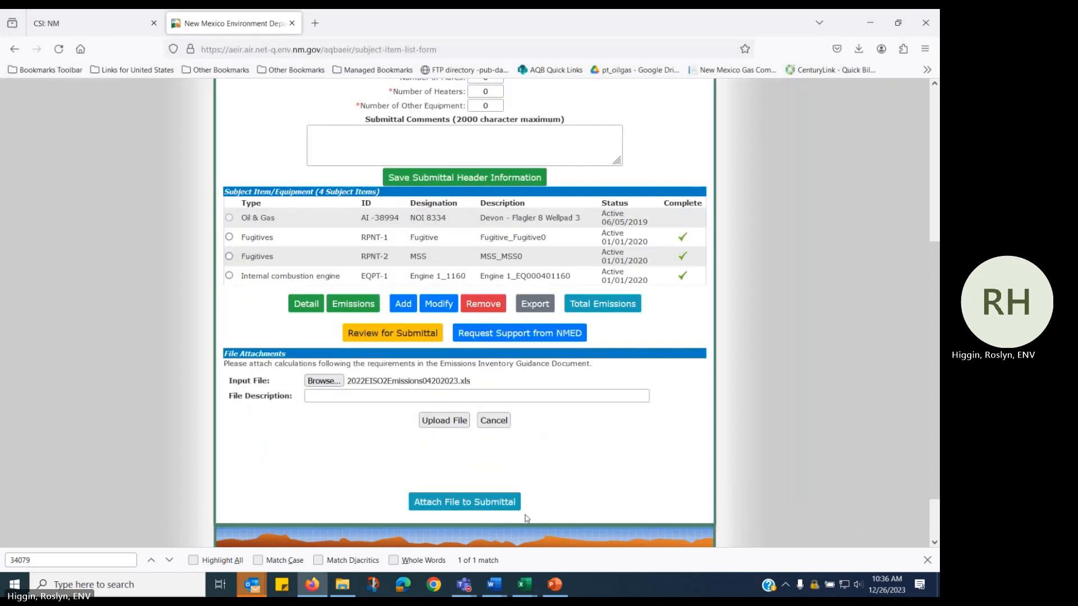
Step: Describe the attachment as "2023 calculations" and upload the file to the submittal
left_click(443, 425)
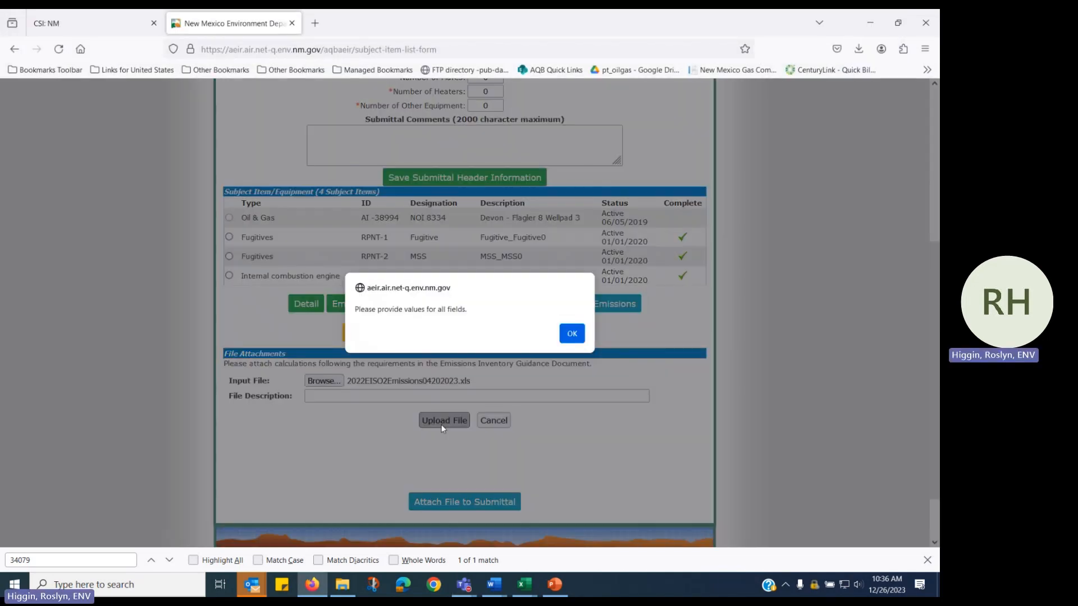
left_click(573, 335)
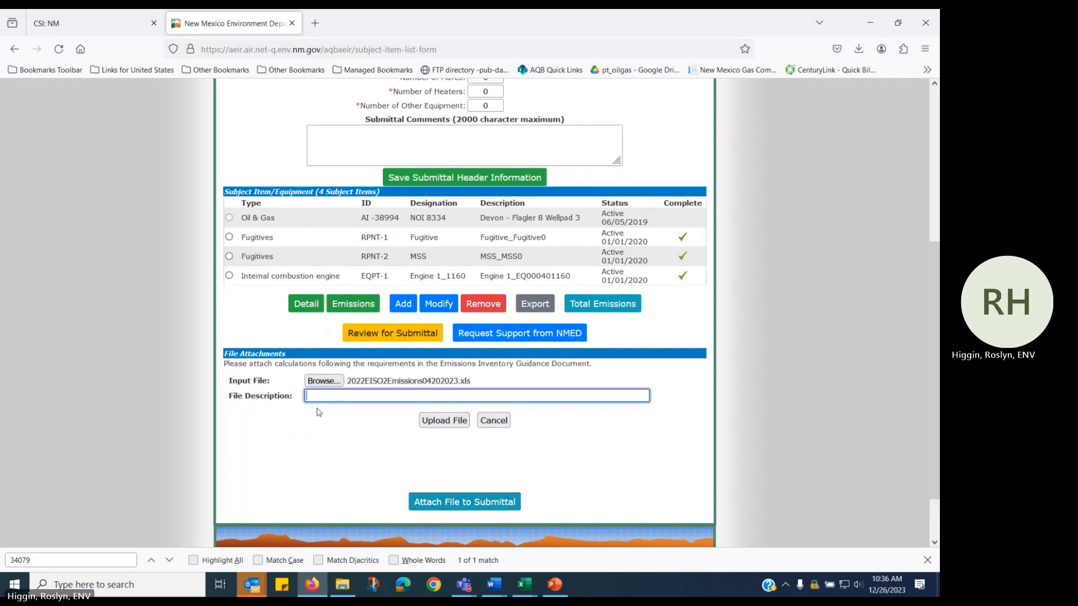
type("2023 calculations")
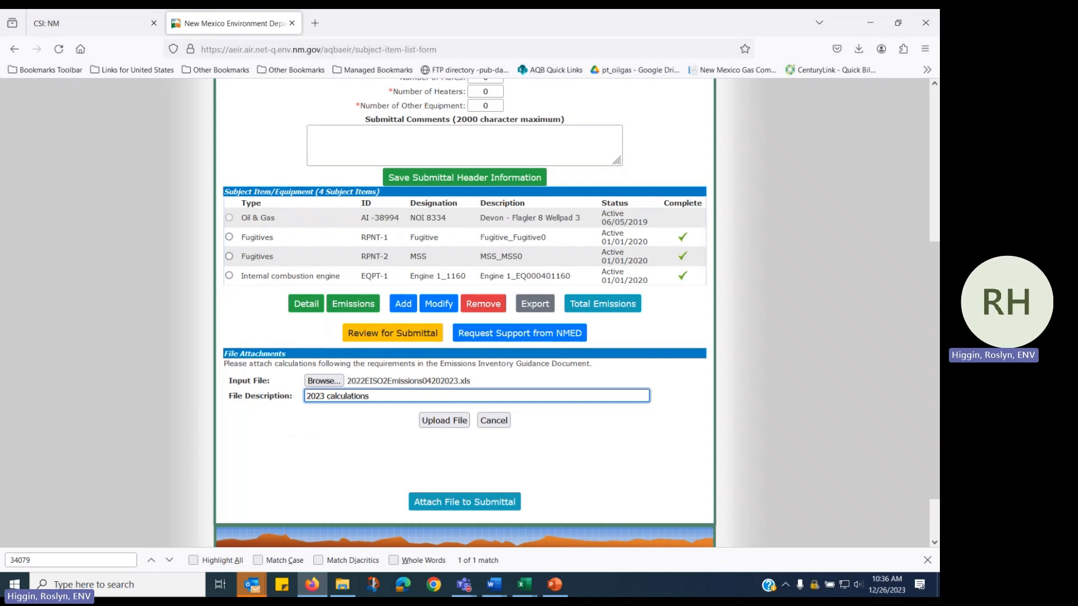
left_click(445, 421)
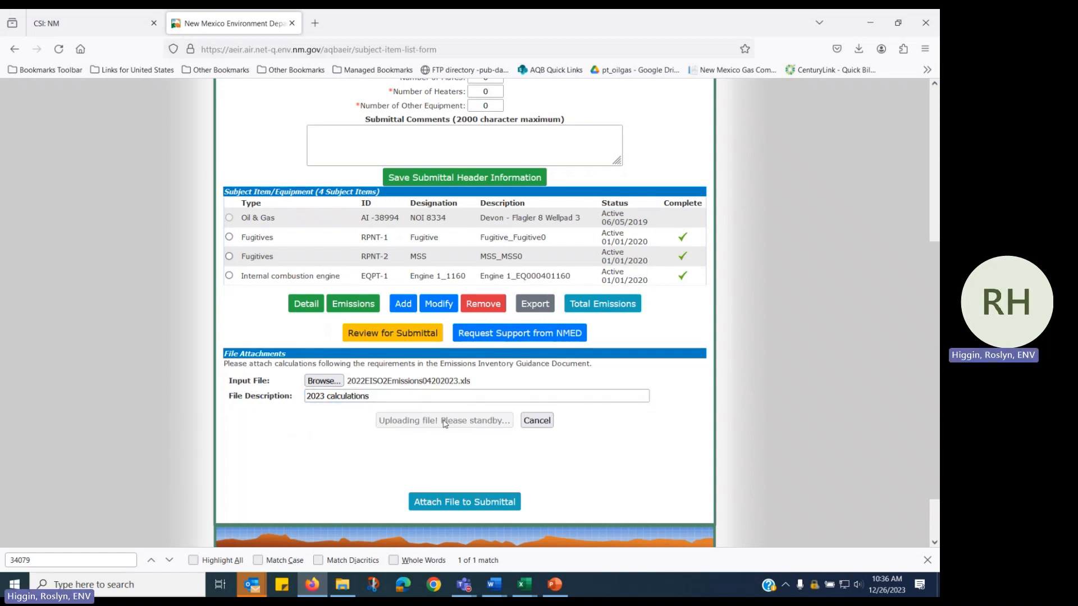